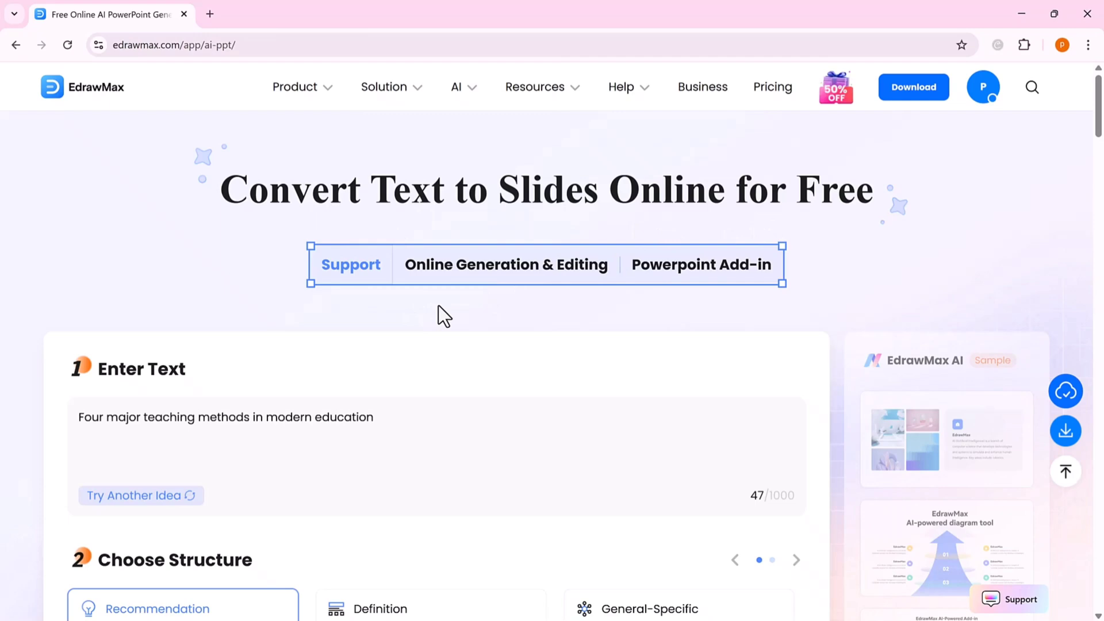
Look through the AI text-to-slides page, including its use cases, popular diagrams, feature overview and add-in installation guide
scroll(643, 302, "down", 3)
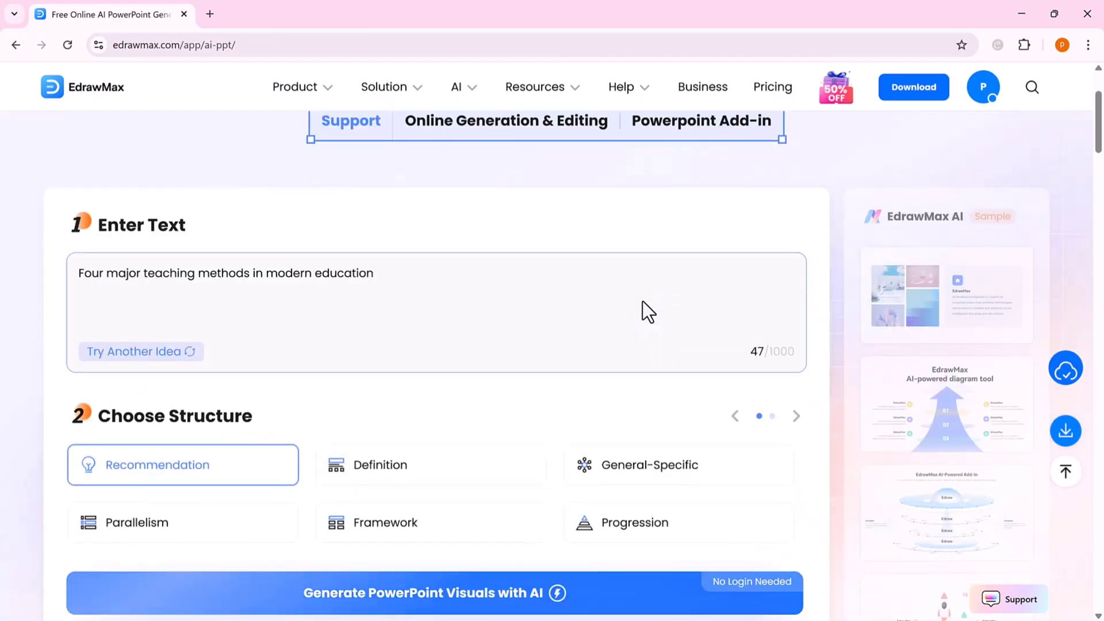
scroll(643, 301, "down", 1)
scroll(643, 301, "down", 2)
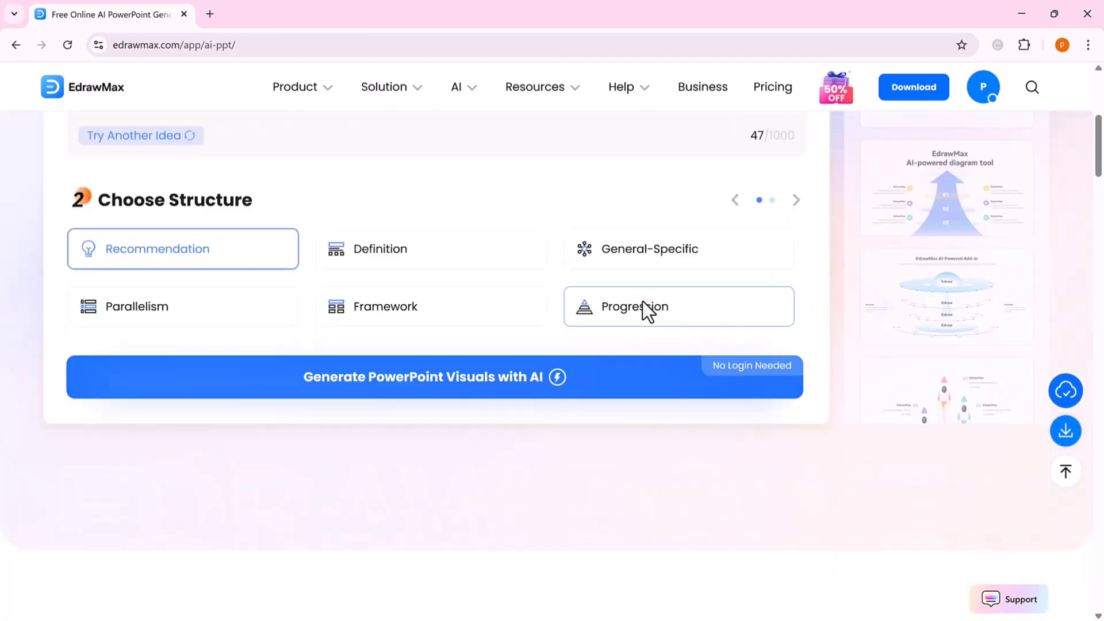
scroll(645, 310, "down", 2)
scroll(642, 302, "down", 6)
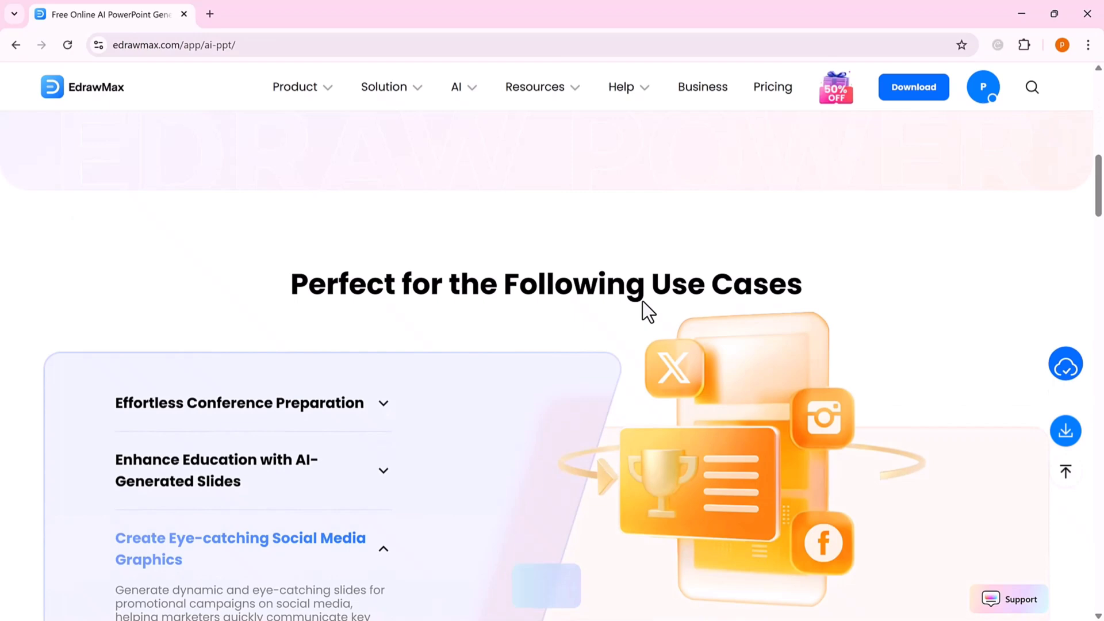
scroll(643, 301, "down", 10)
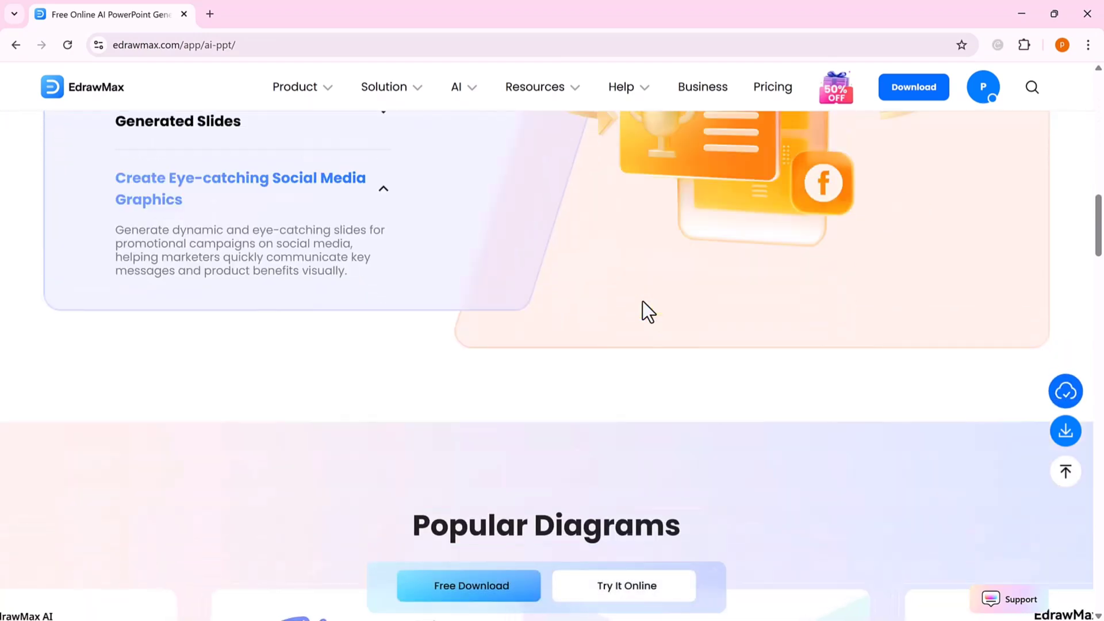
scroll(643, 301, "down", 8)
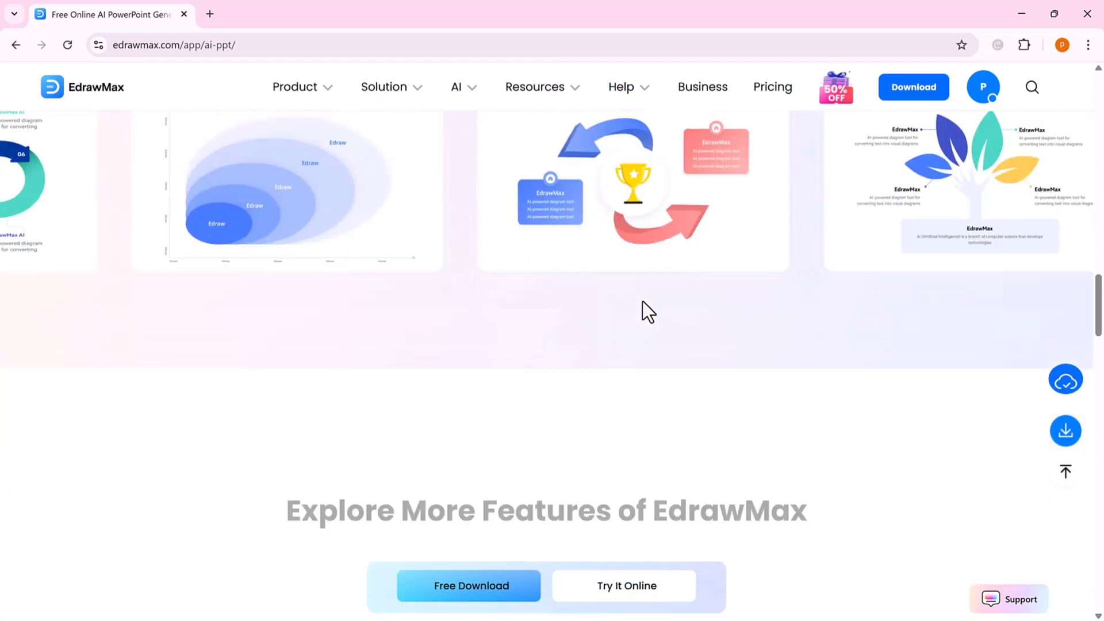
scroll(642, 301, "down", 9)
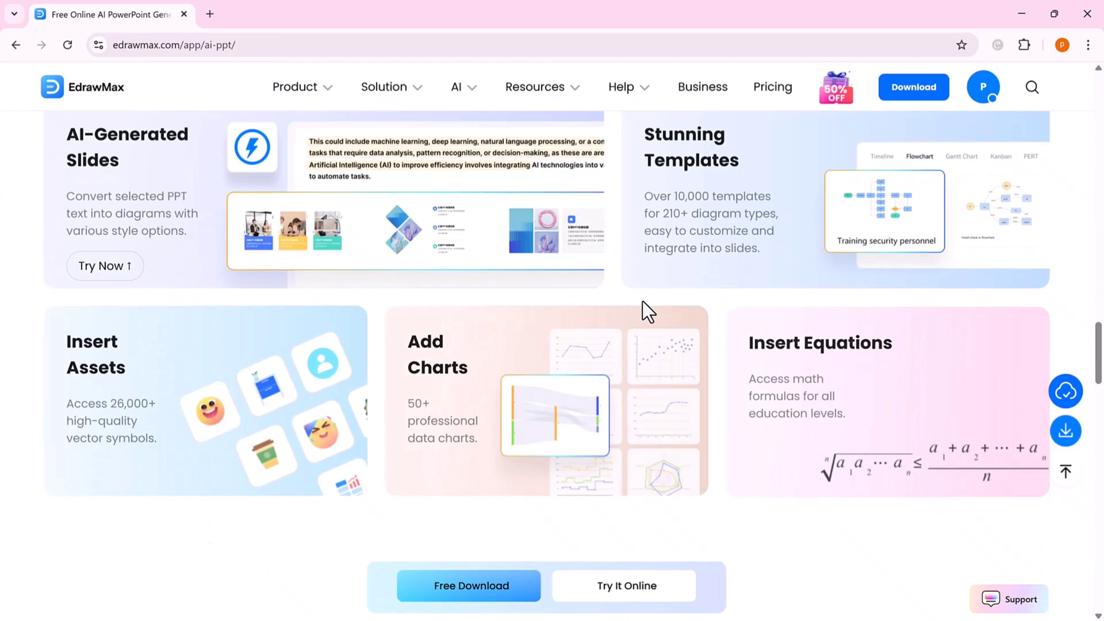
scroll(643, 301, "down", 12)
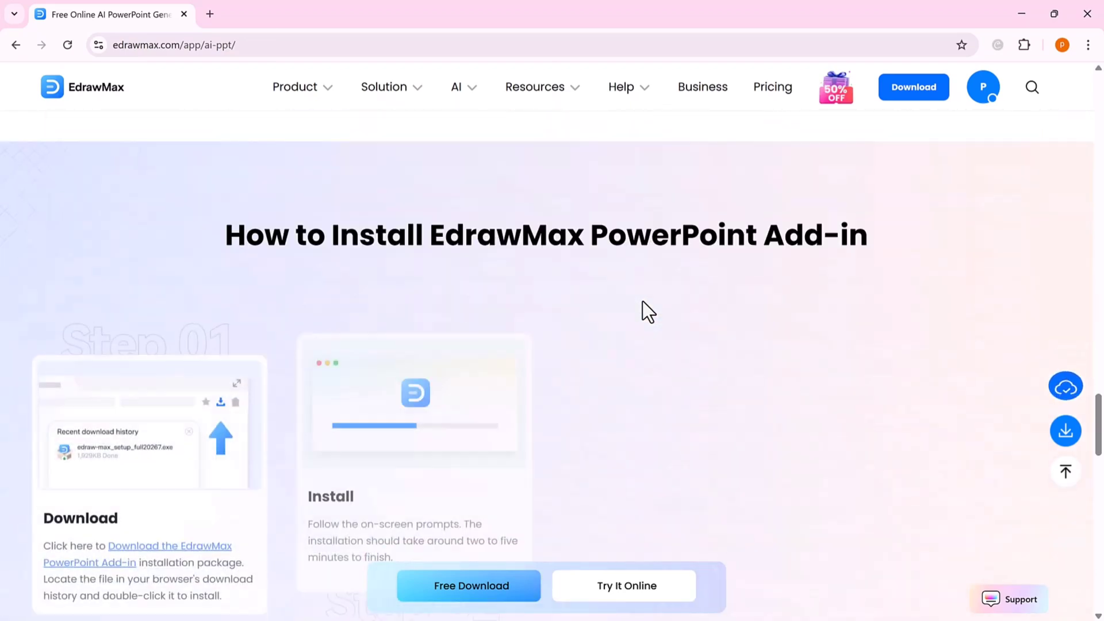
scroll(642, 301, "down", 4)
scroll(642, 301, "up", 20)
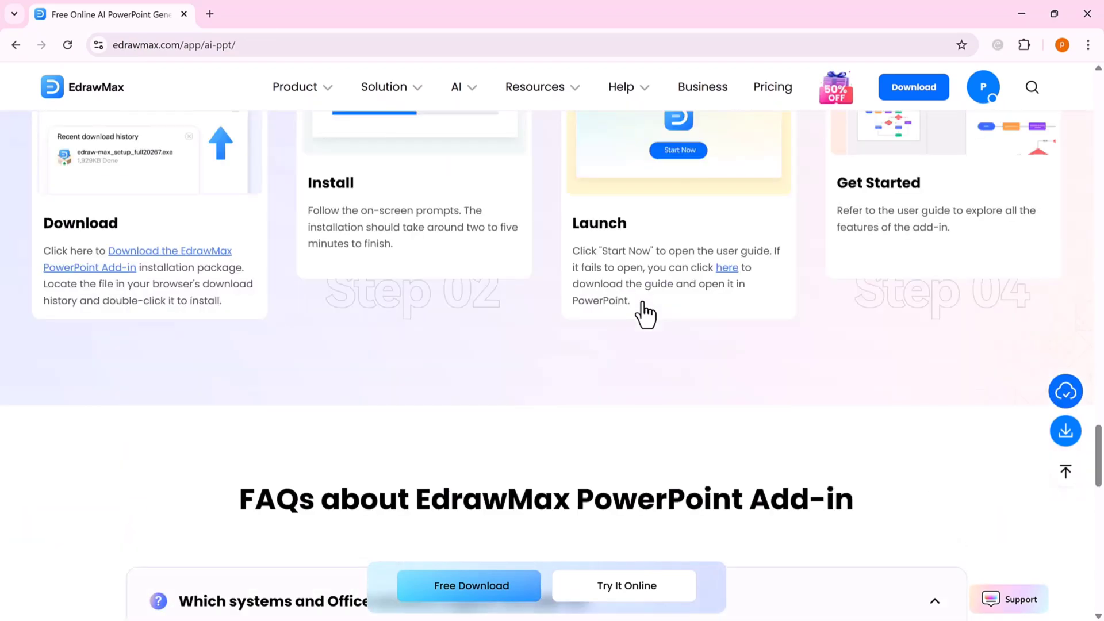
scroll(643, 301, "up", 20)
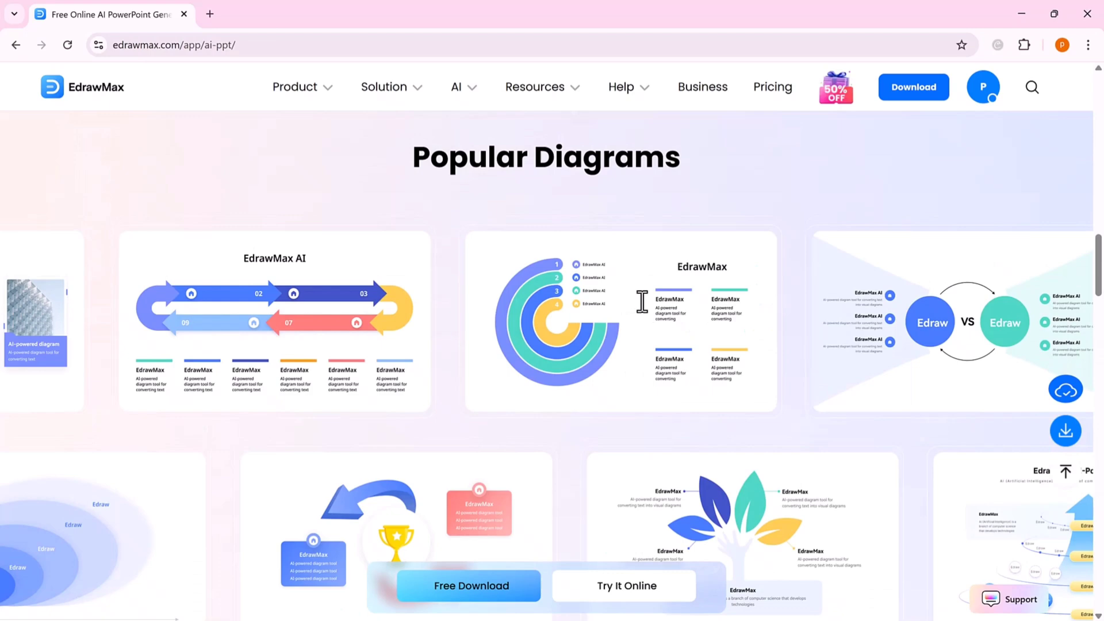
scroll(643, 302, "up", 3)
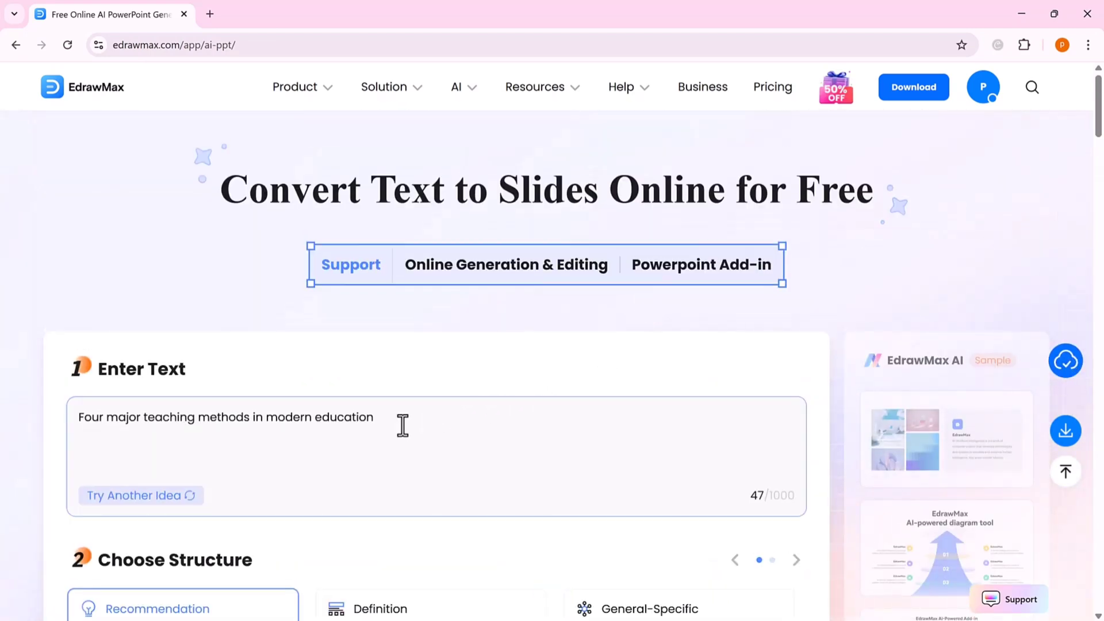
Check the available structures and generate PowerPoint visuals for "Basic definition of blockchain technology" with the Recommendation structure
scroll(568, 458, "down", 4)
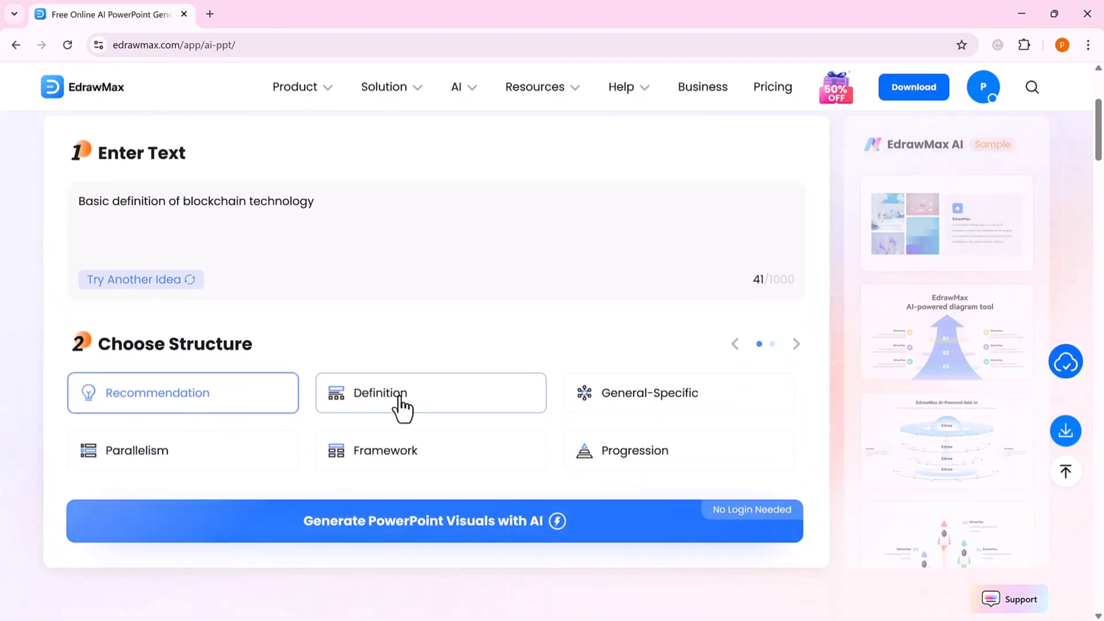
left_click(796, 344)
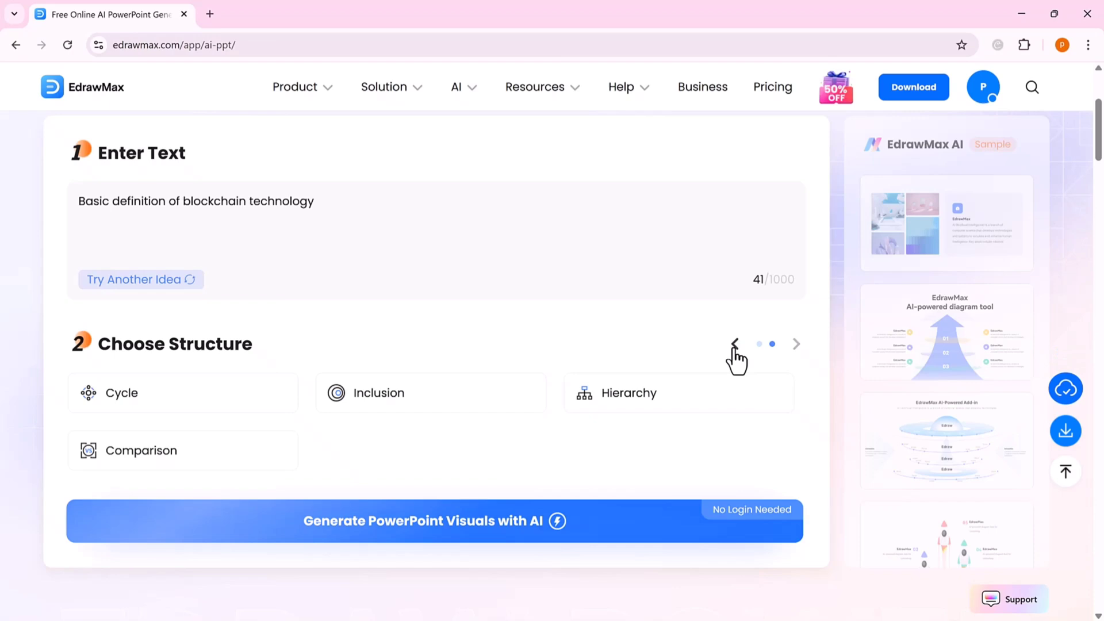
left_click(734, 343)
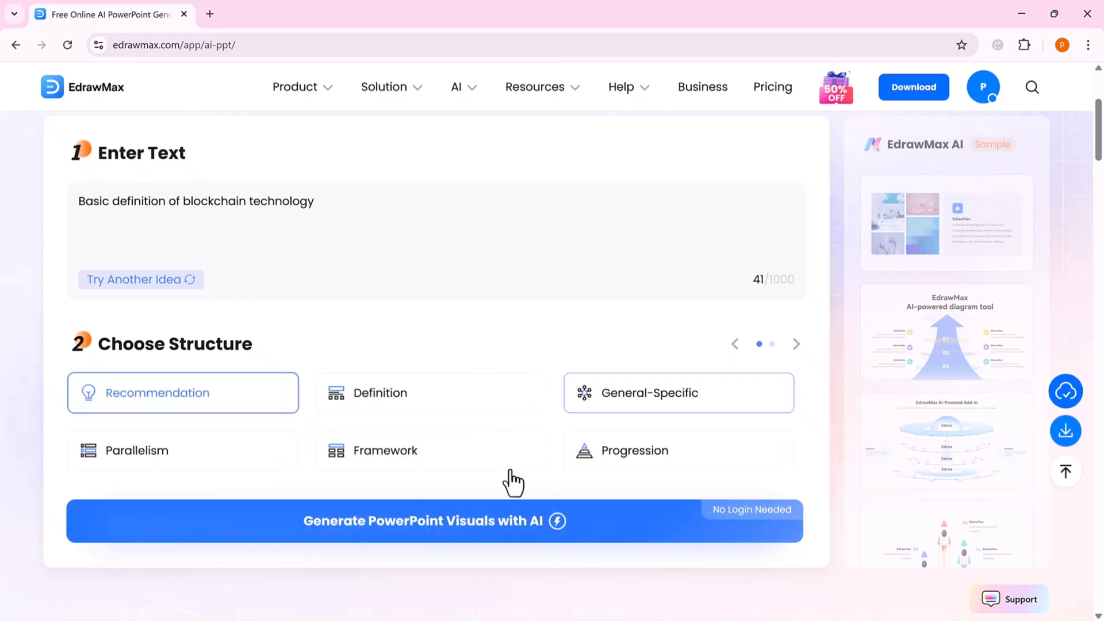
left_click(486, 523)
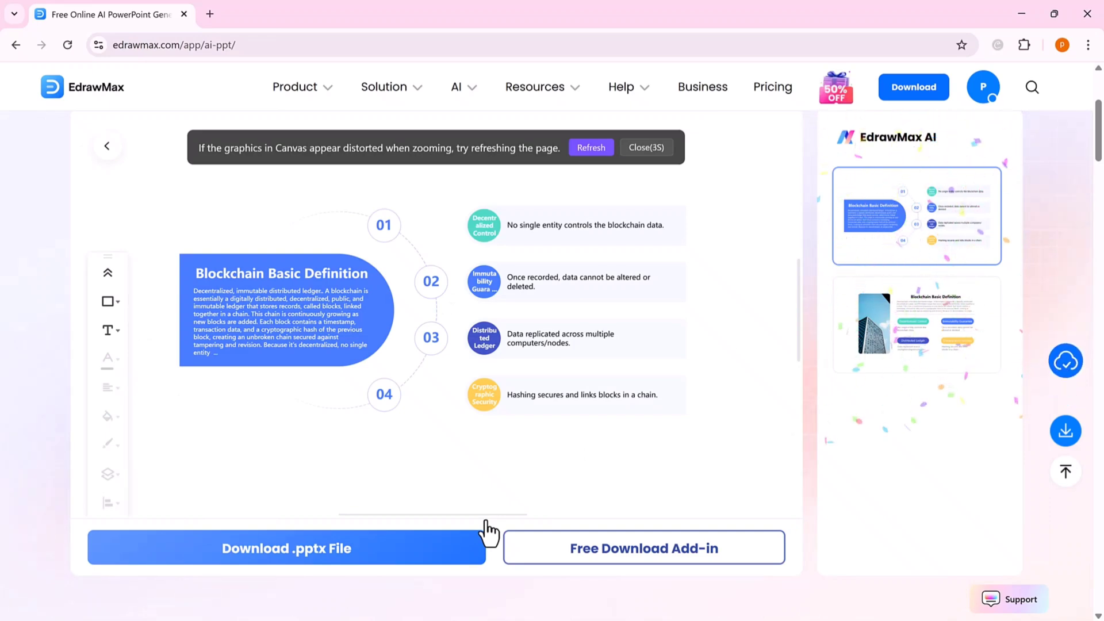
Compare the two generated blockchain slide designs by previewing each one on the canvas
left_click(941, 336)
left_click(882, 239)
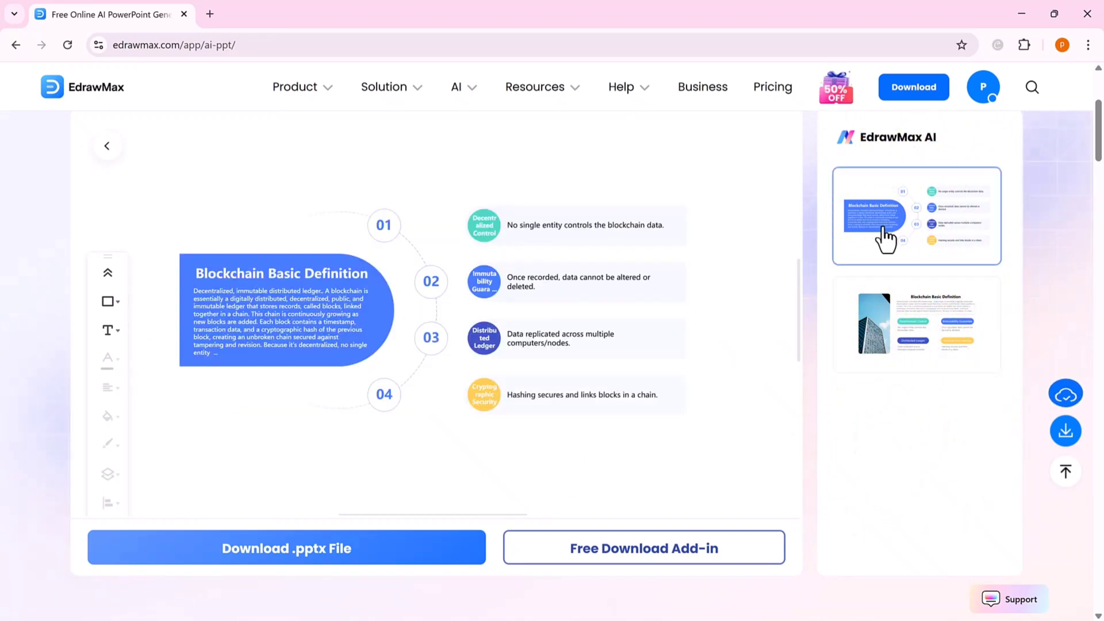
left_click(901, 340)
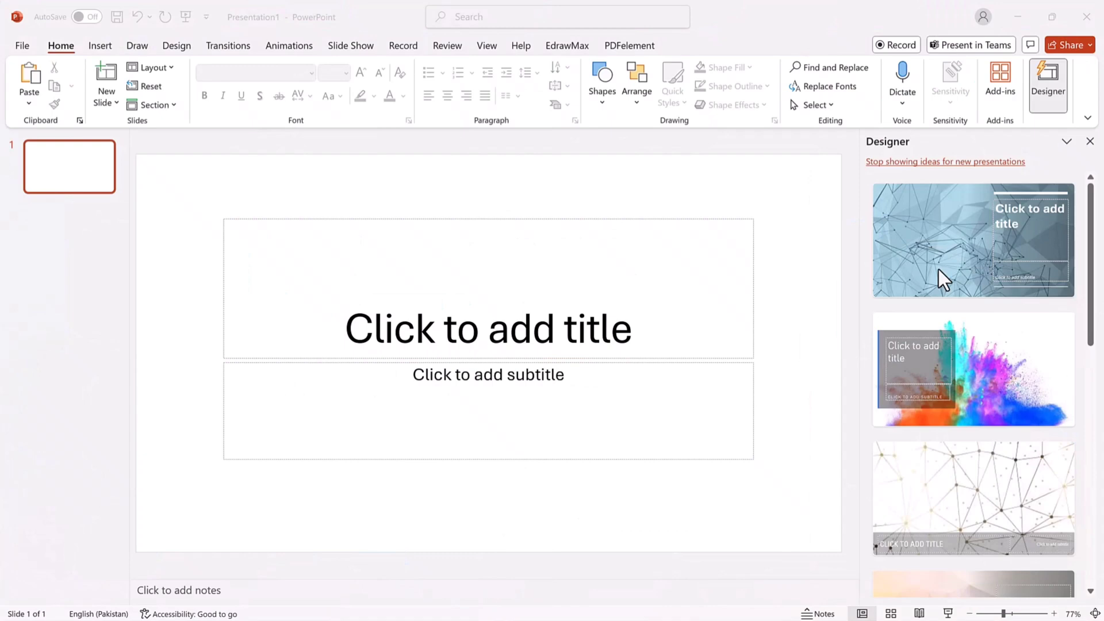
Switch to PowerPoint and generate EdrawMax AI slides from the suggested prompt "Customer lifecycle management: acquisition, retention, and reactivation"
left_click(568, 45)
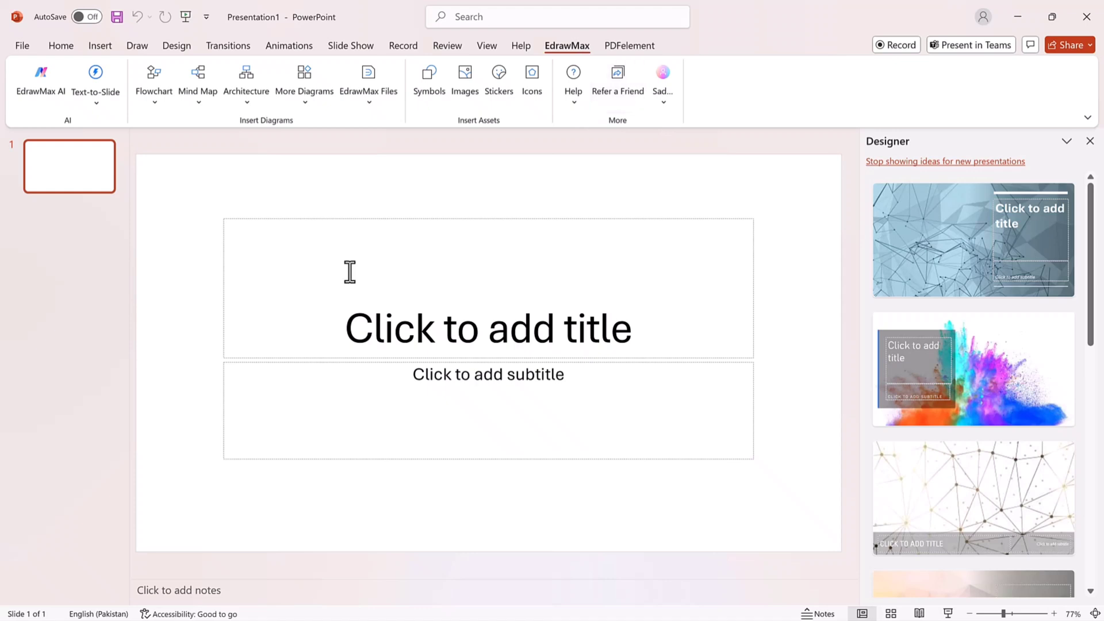
left_click(41, 83)
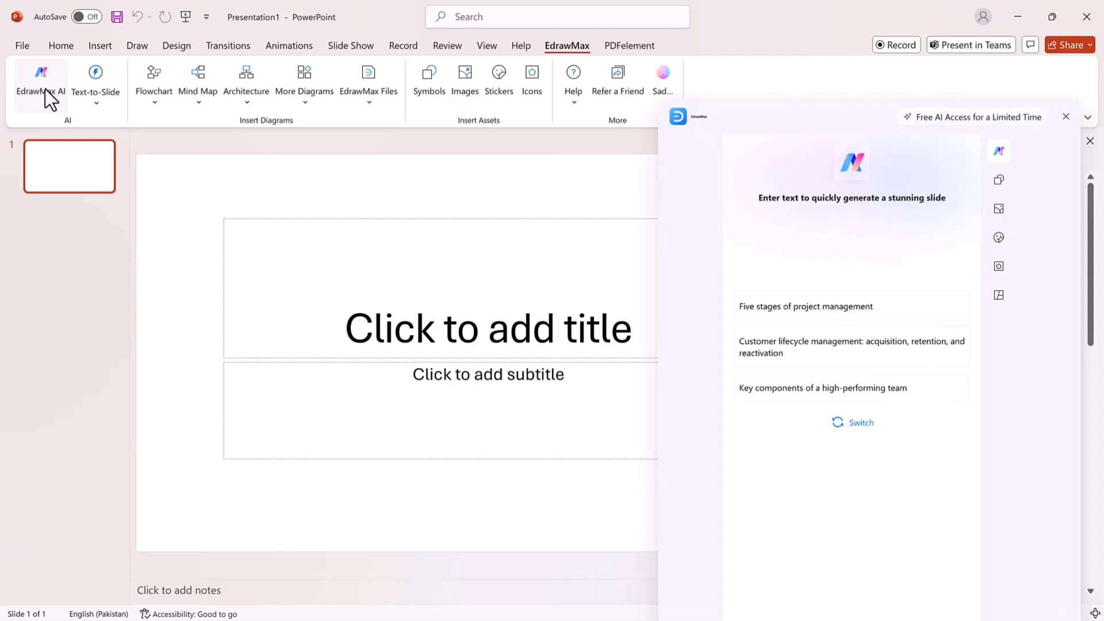
left_click(812, 347)
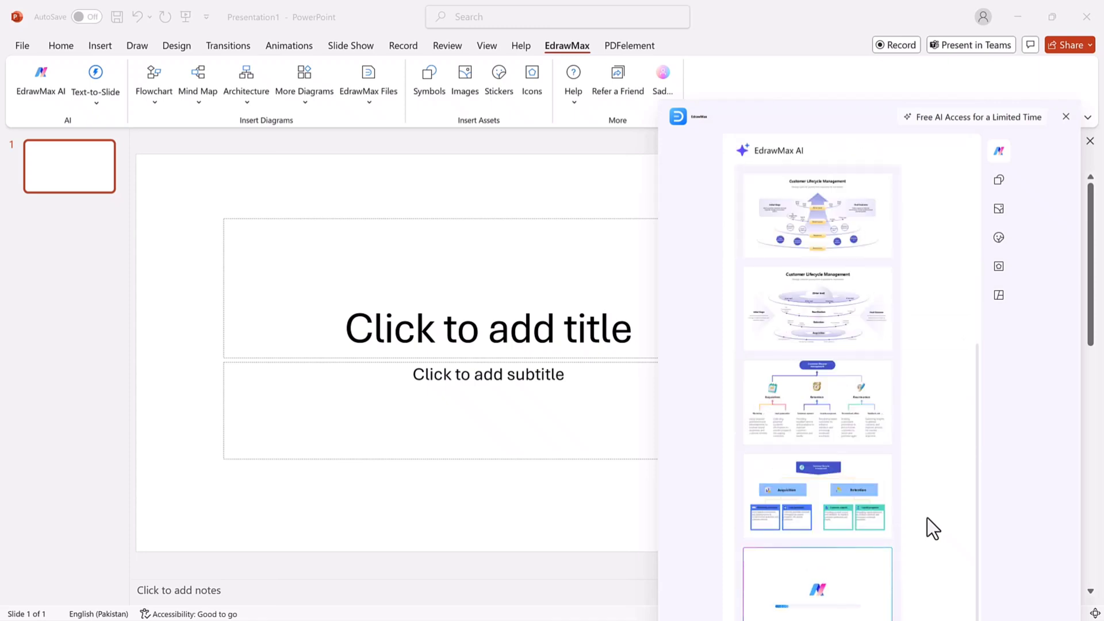
Insert the upward-arrow Customer Lifecycle Management diagram and try other colour schemes on it, including the brownish-red palette
scroll(939, 319, "up", 10)
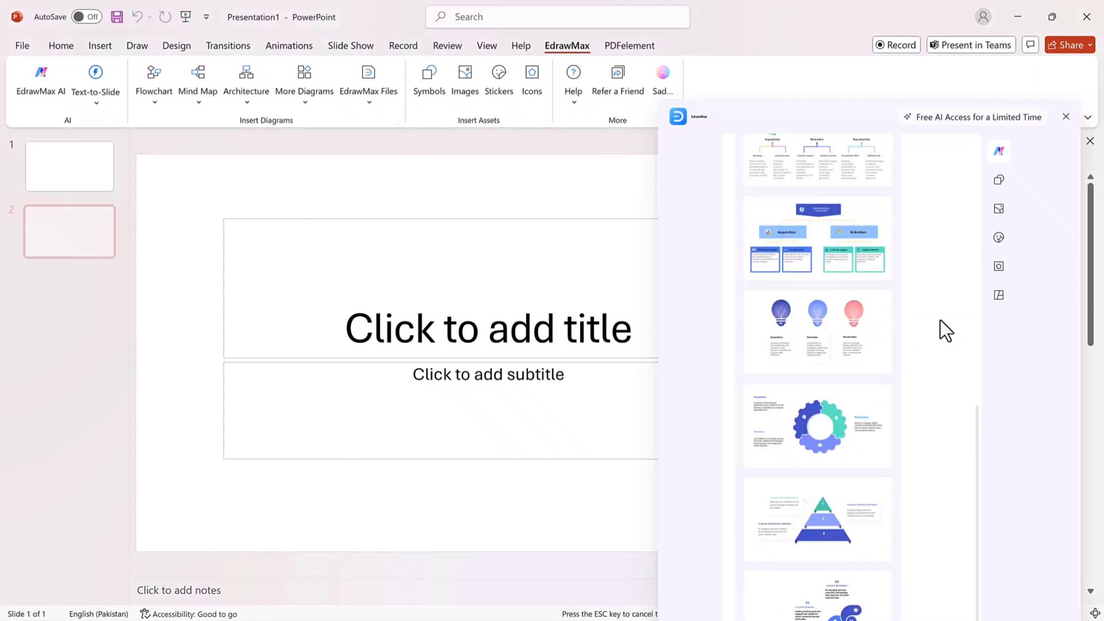
left_click(817, 264)
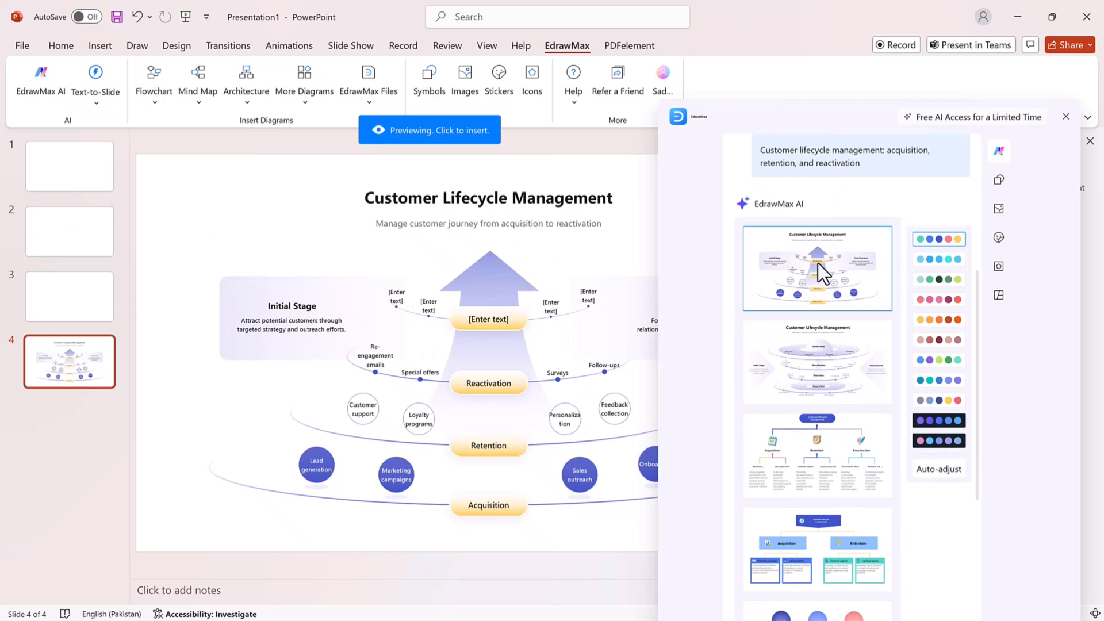
left_click(818, 263)
left_click(931, 341)
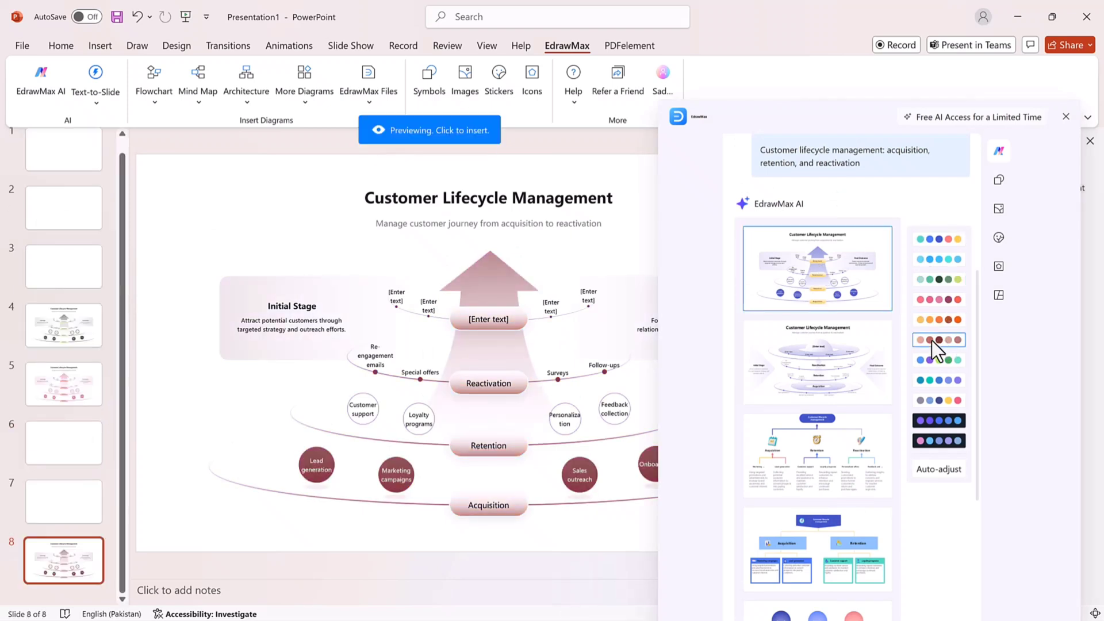
key("ctrl+z")
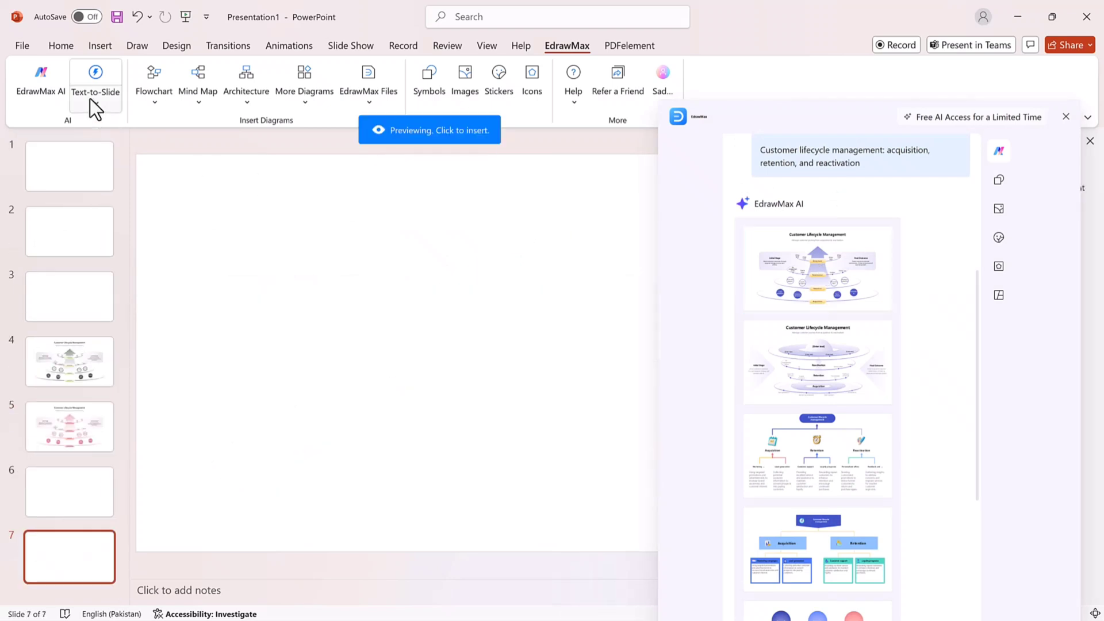
Generate Definition-structure slides from the "Customer Lifecycle Management" title and insert the rocket-and-laptop design in the brownish-red and dark blue-purple palettes
left_click(94, 104)
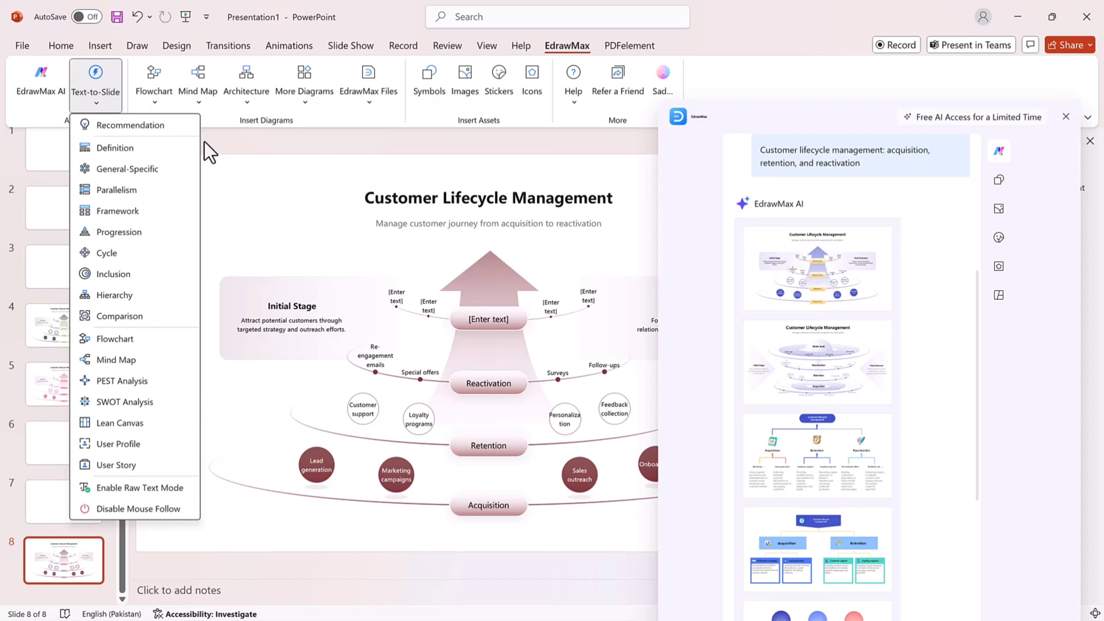
triple_click(395, 197)
left_click(102, 102)
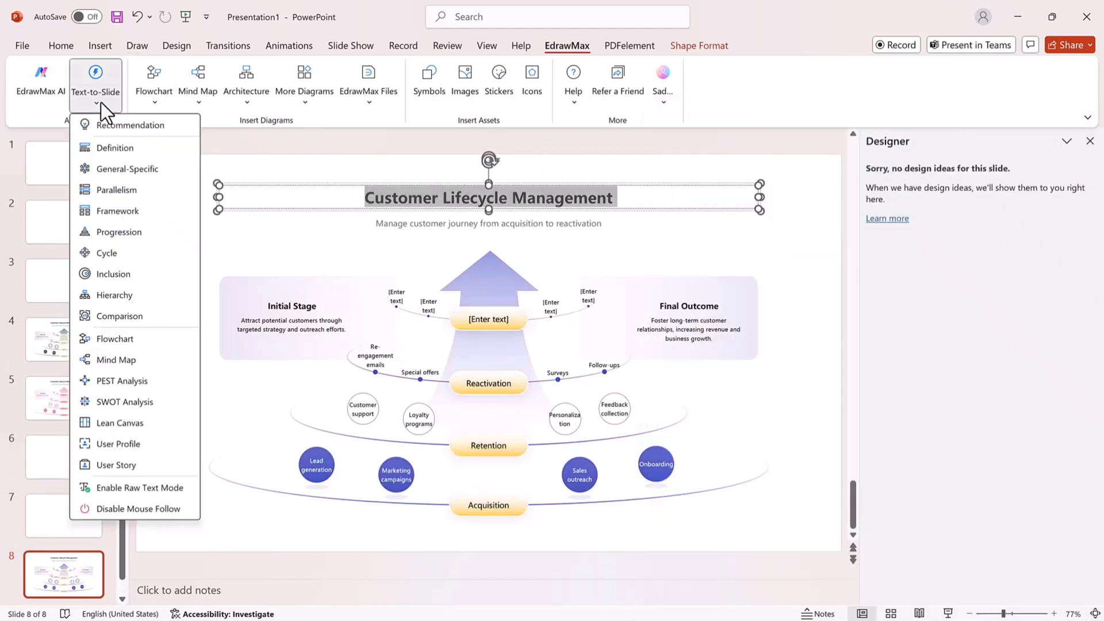
left_click(117, 147)
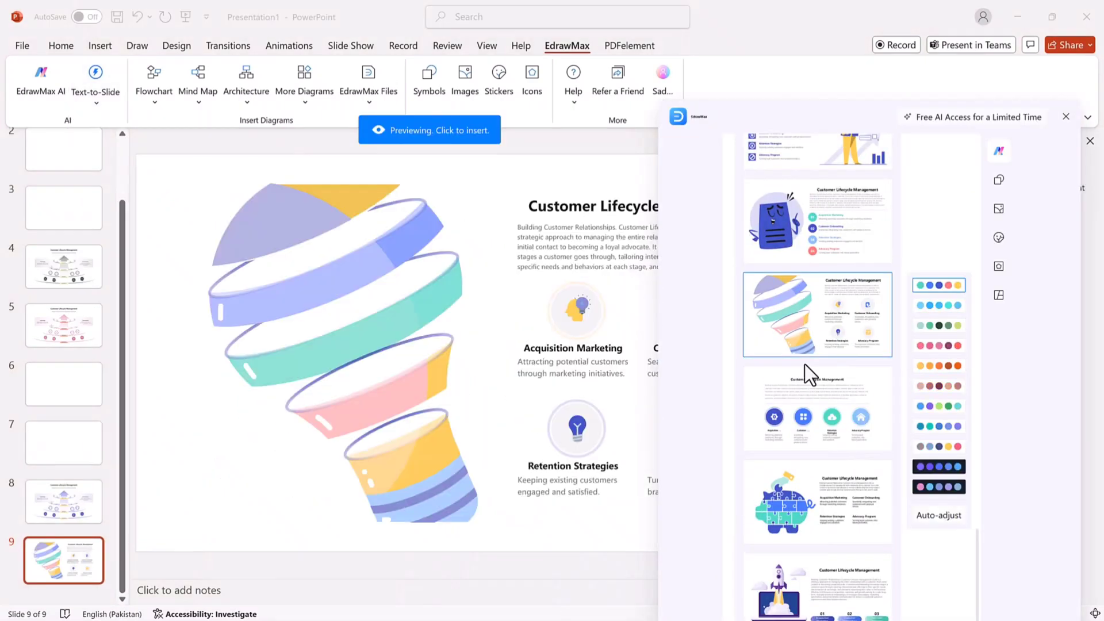
left_click(954, 521)
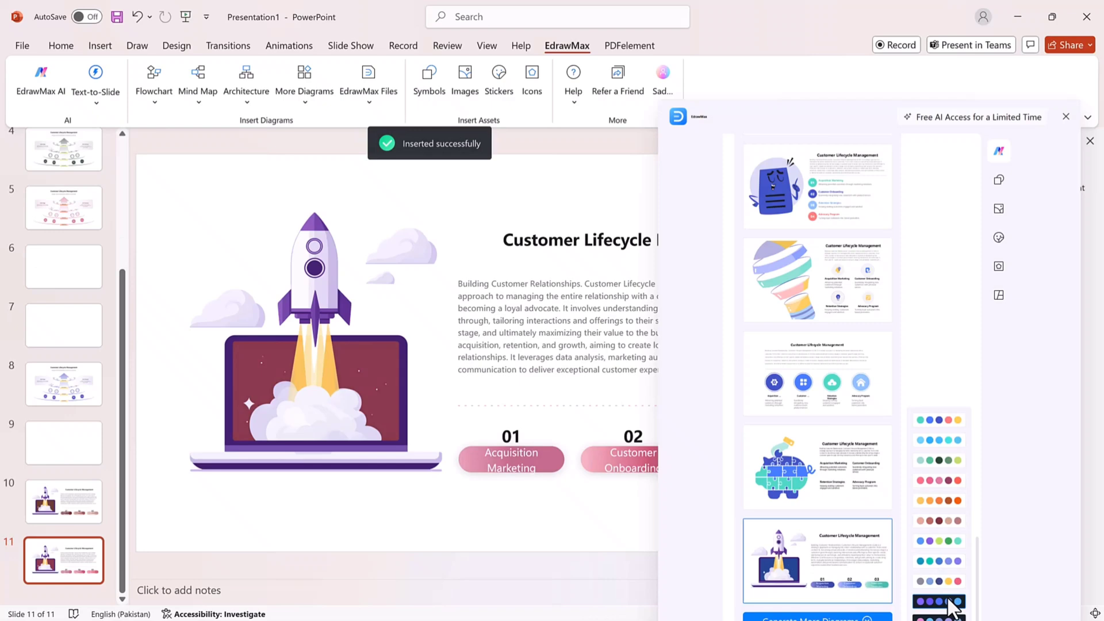
left_click(942, 601)
Insert the Payment Processing Workflow basic flowchart template into the rocket slide in EdrawMax format
left_click(155, 101)
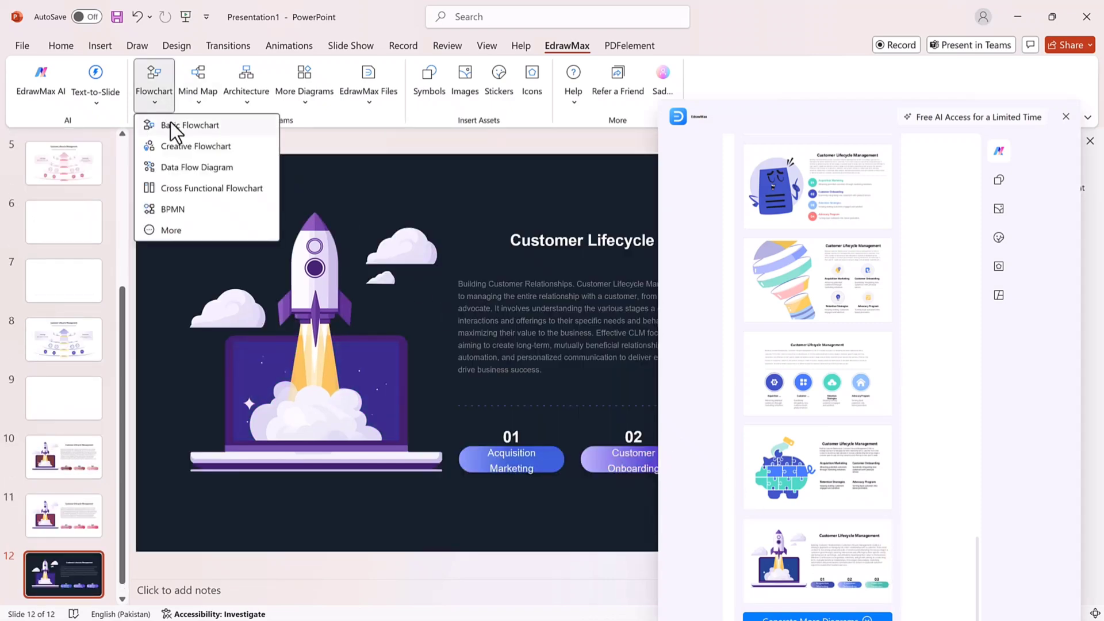
left_click(171, 125)
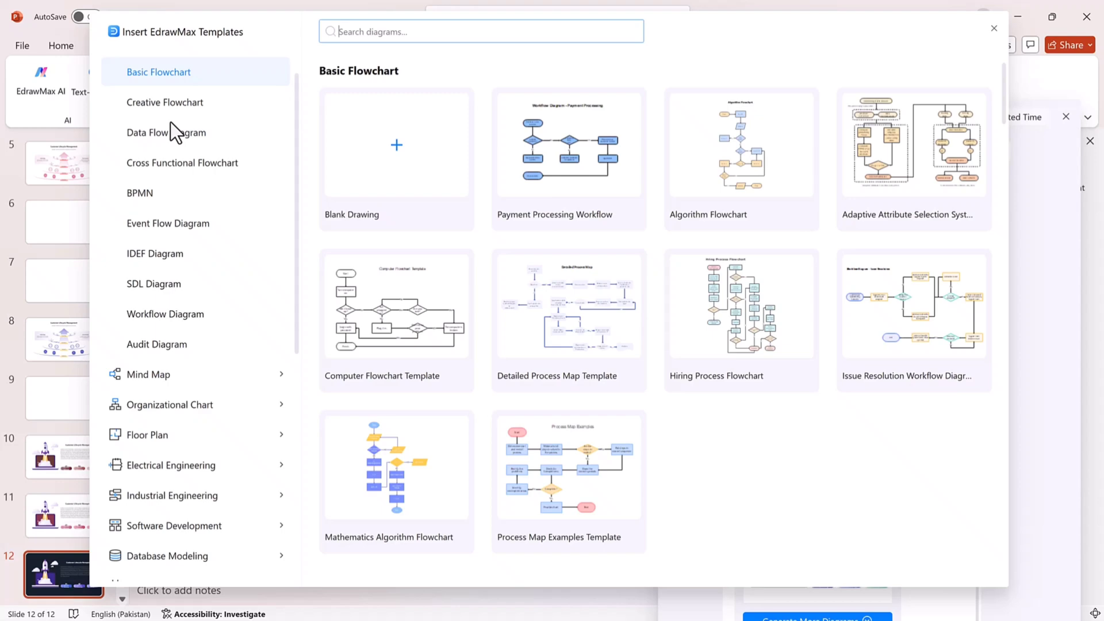
left_click(567, 182)
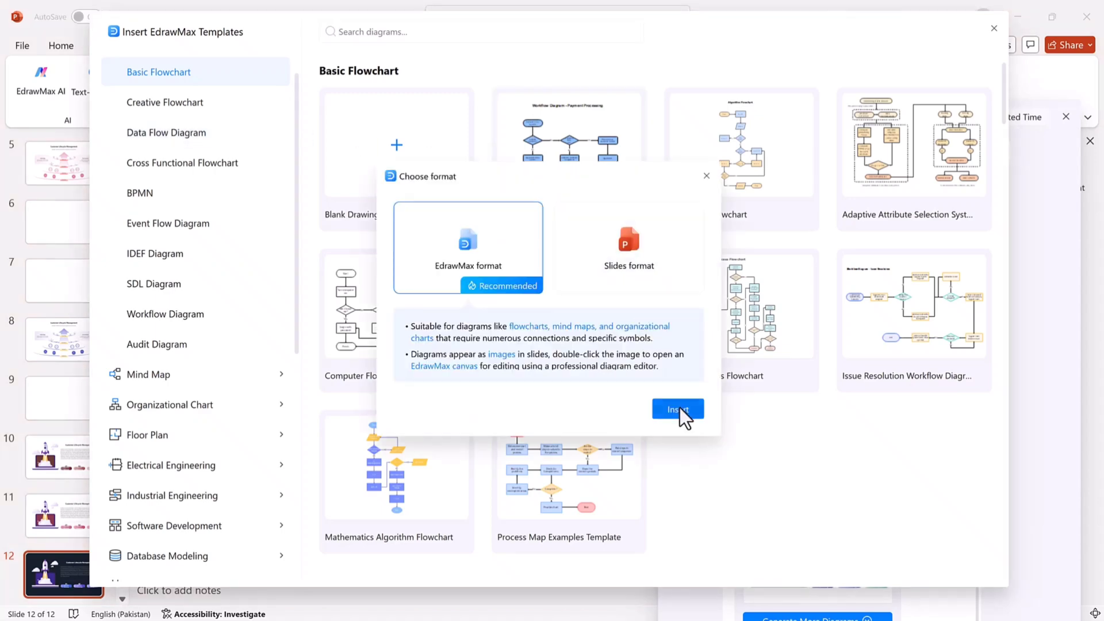
left_click(680, 408)
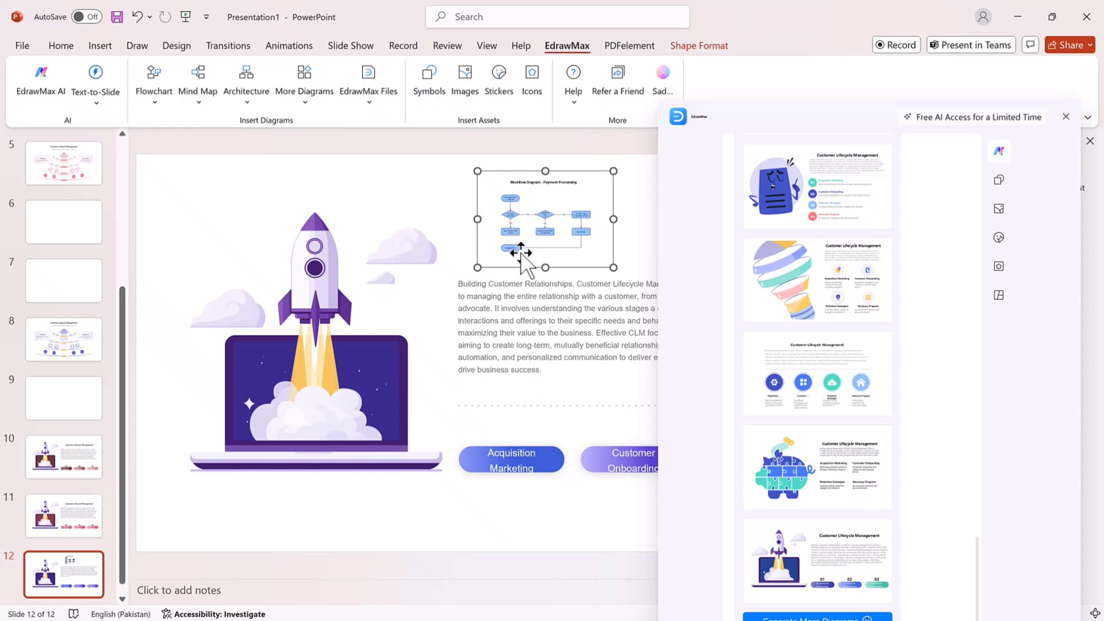
scroll(796, 374, "up", 1)
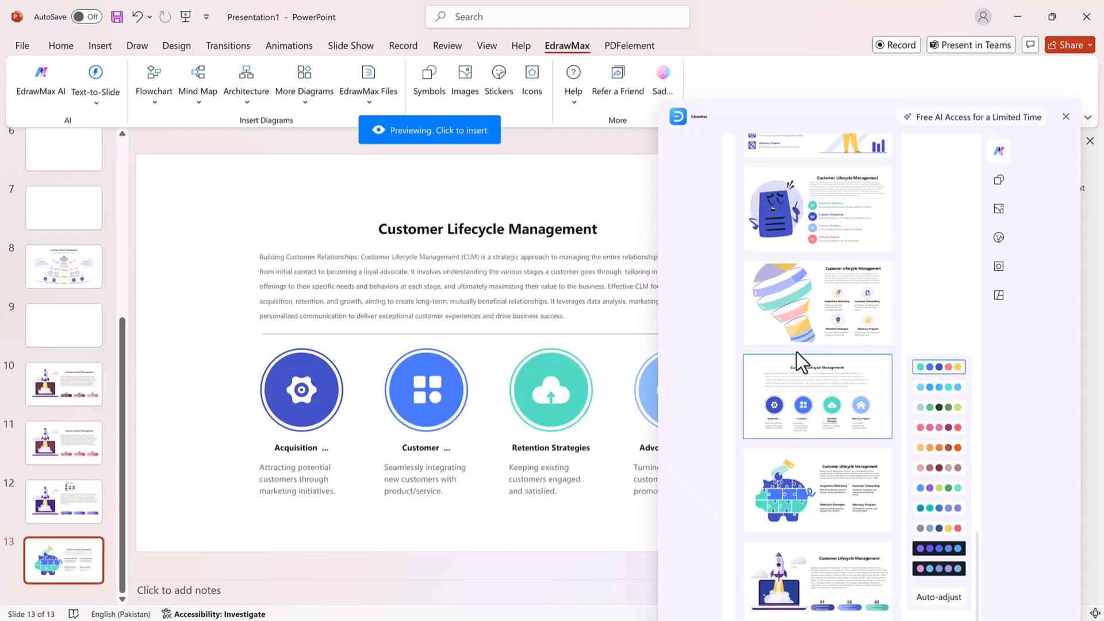
Insert the Course Plan basic mind map template and place it, reduced in size, in the rocket slide's upper-left corner
left_click(197, 100)
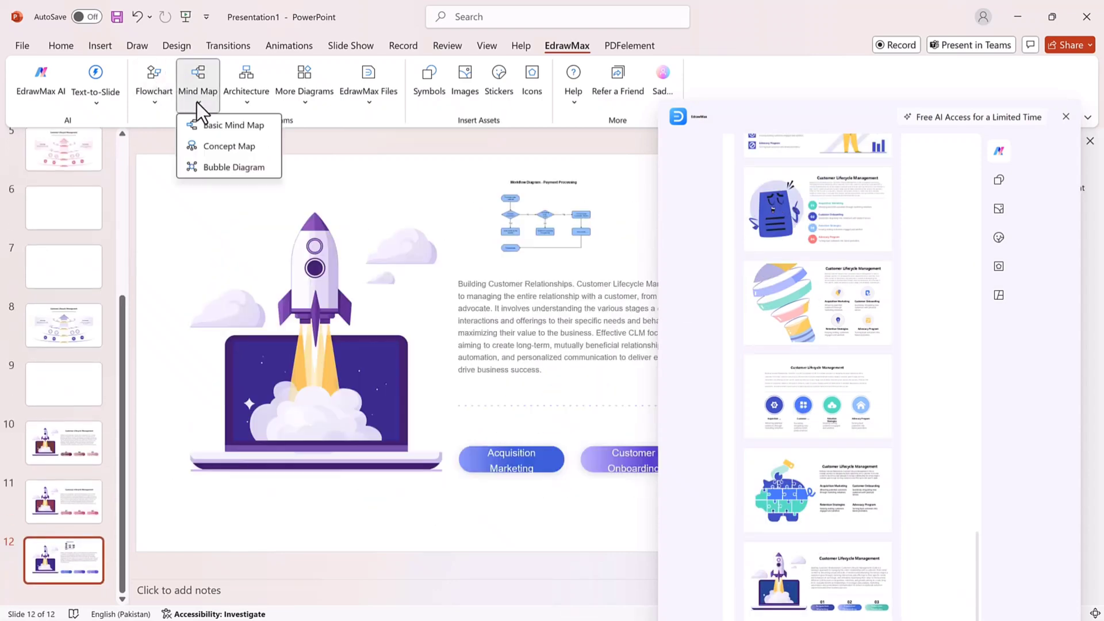
left_click(217, 127)
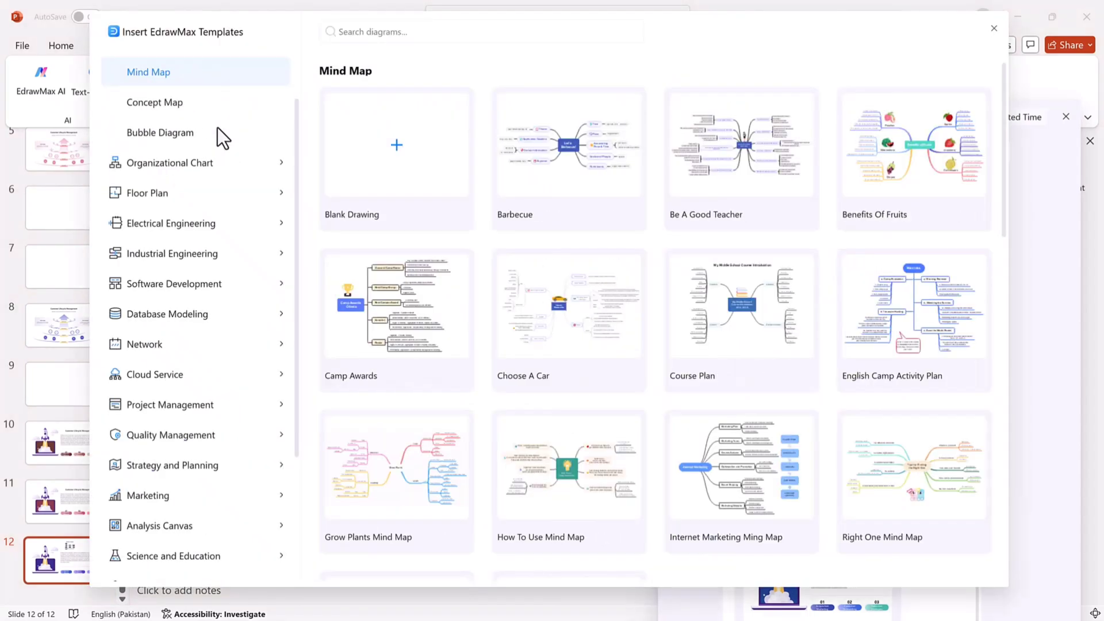
scroll(555, 246, "down", 1)
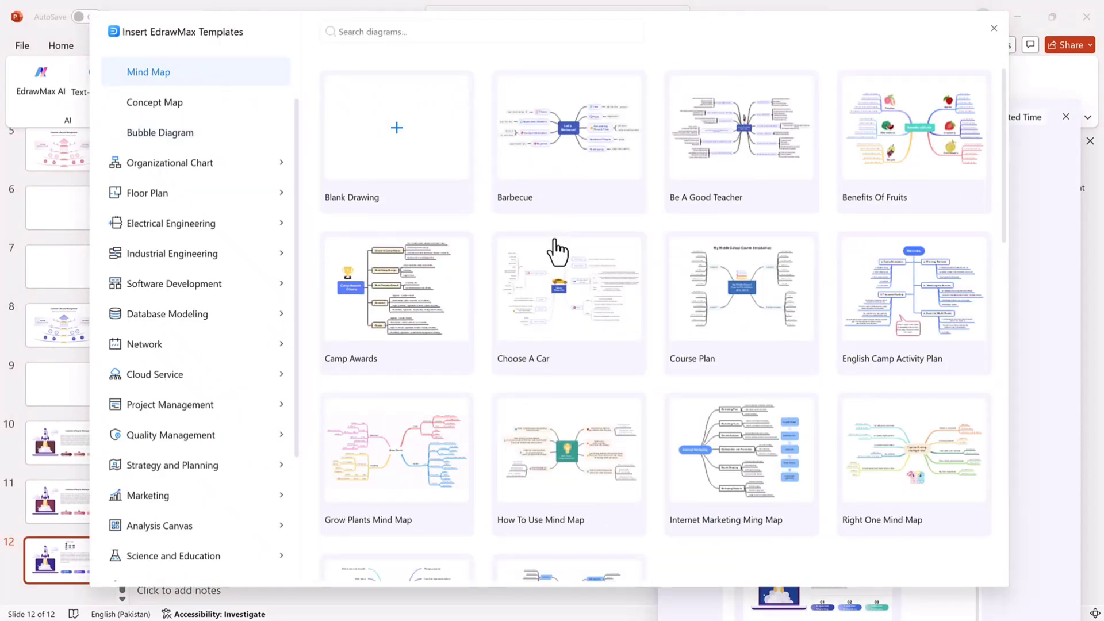
left_click(728, 246)
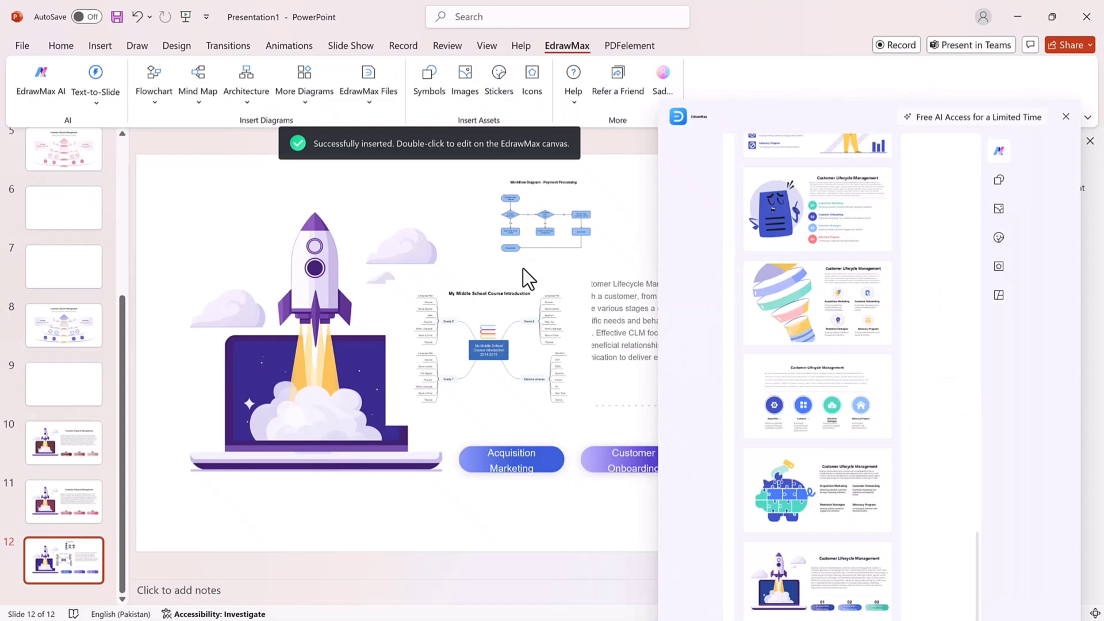
left_click(519, 359)
left_click_drag(586, 424, 308, 217)
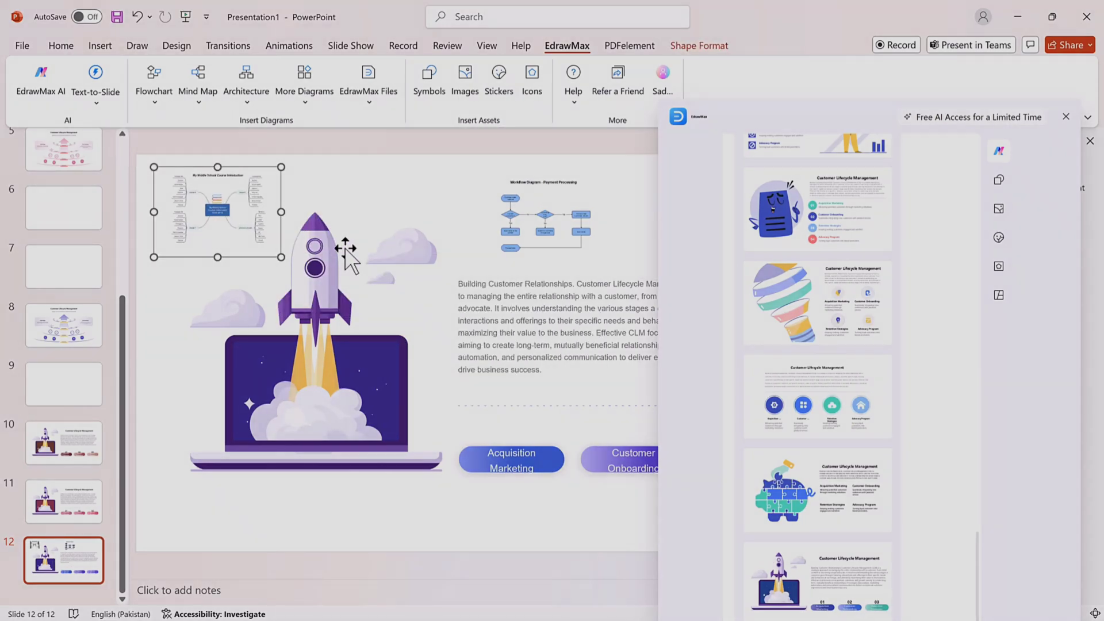
Add the cut-corner square symbol from Basic Drawing Shapes to the empty area left of the laptop on the slide
left_click(313, 99)
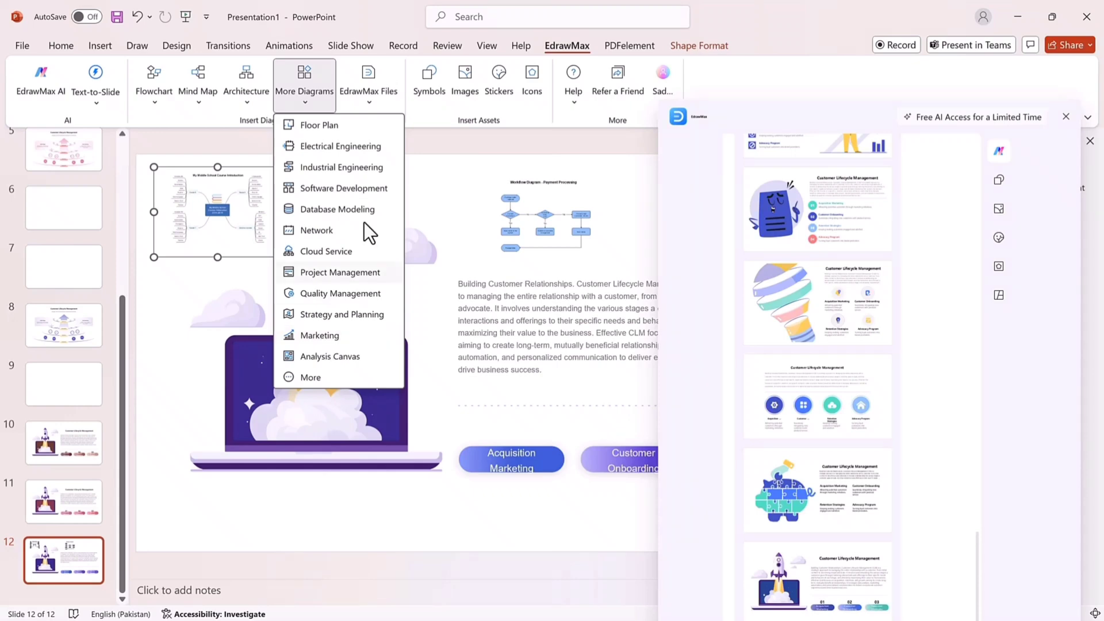
left_click(369, 98)
left_click(428, 93)
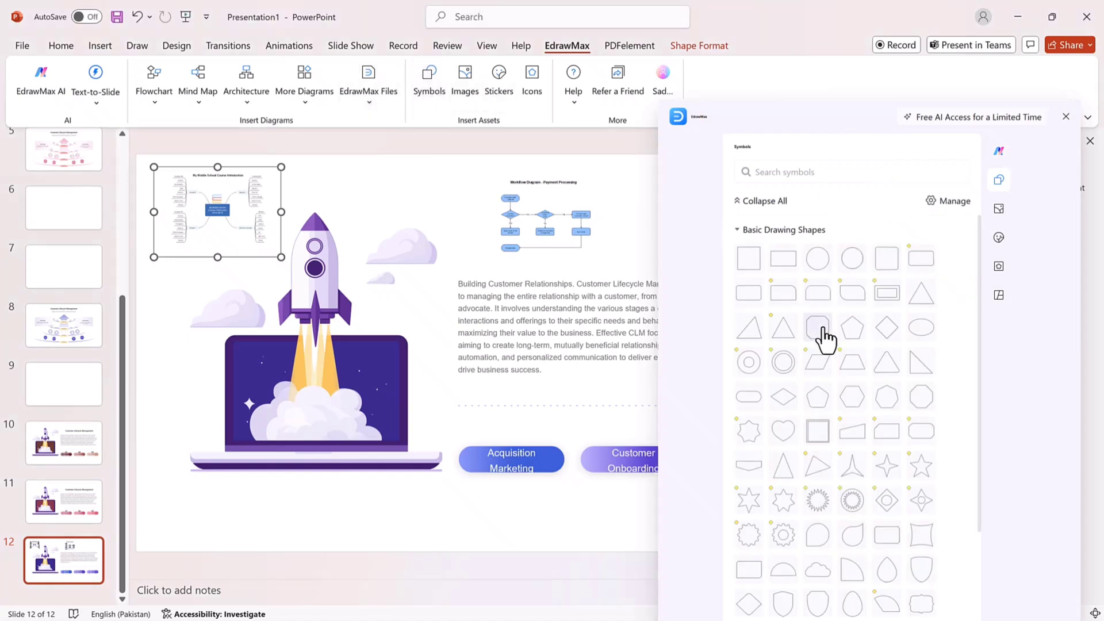
mouse_move(826, 337)
left_mouse_down()
mouse_move(542, 350)
mouse_move(402, 339)
mouse_move(222, 402)
left_mouse_up()
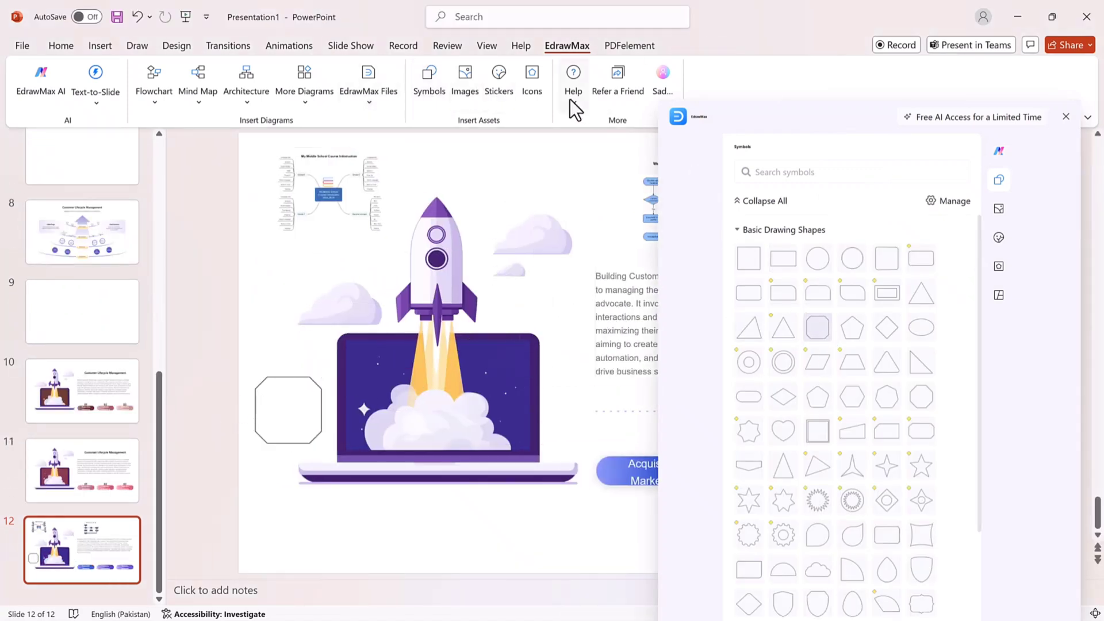
Browse the EdrawMax sticker categories, such as Office, Marketing and Finance, and close the add-in pane
left_click(496, 92)
scroll(850, 420, "down", 2)
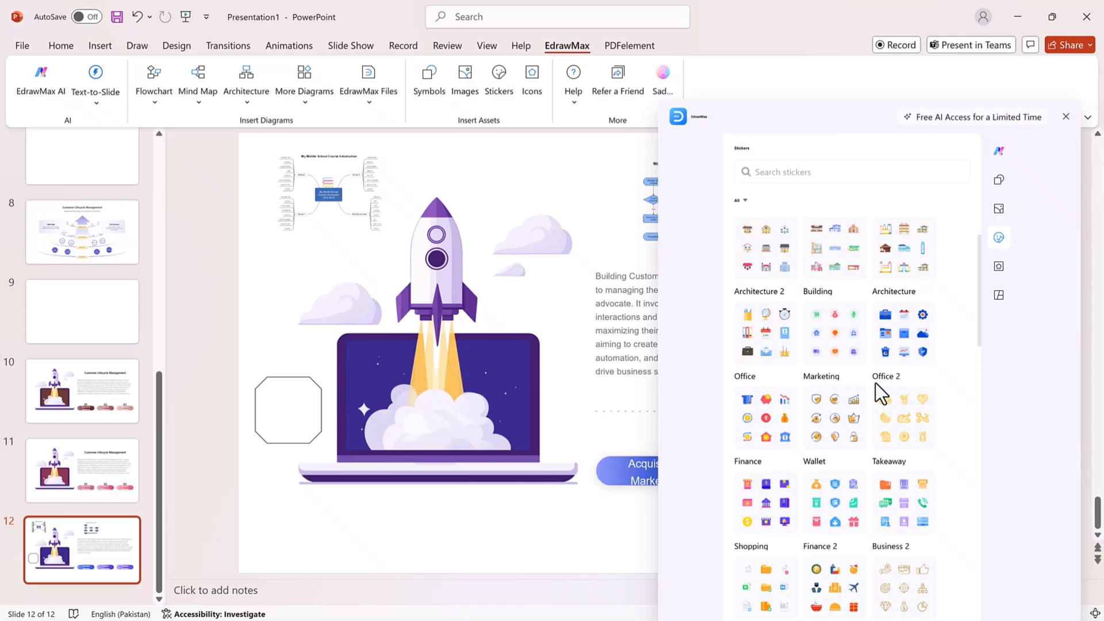
left_click(1065, 117)
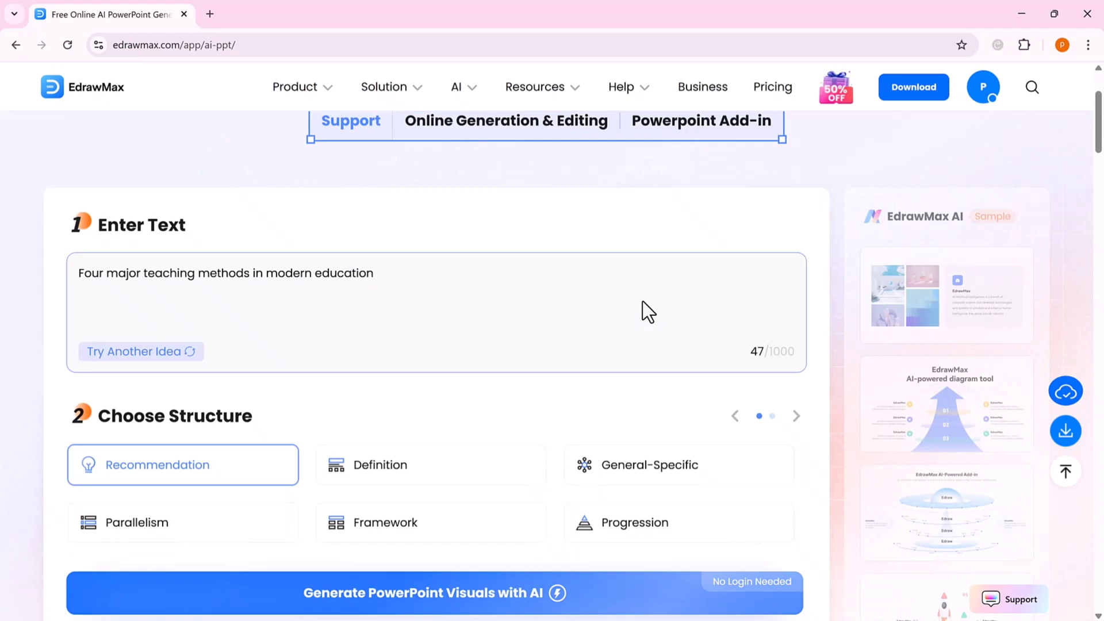
Switch to the EdrawMax AI PowerPoint generator page in the browser and examine its use cases, popular diagrams, features and add-in installation guide
scroll(643, 301, "down", 1)
scroll(642, 302, "down", 4)
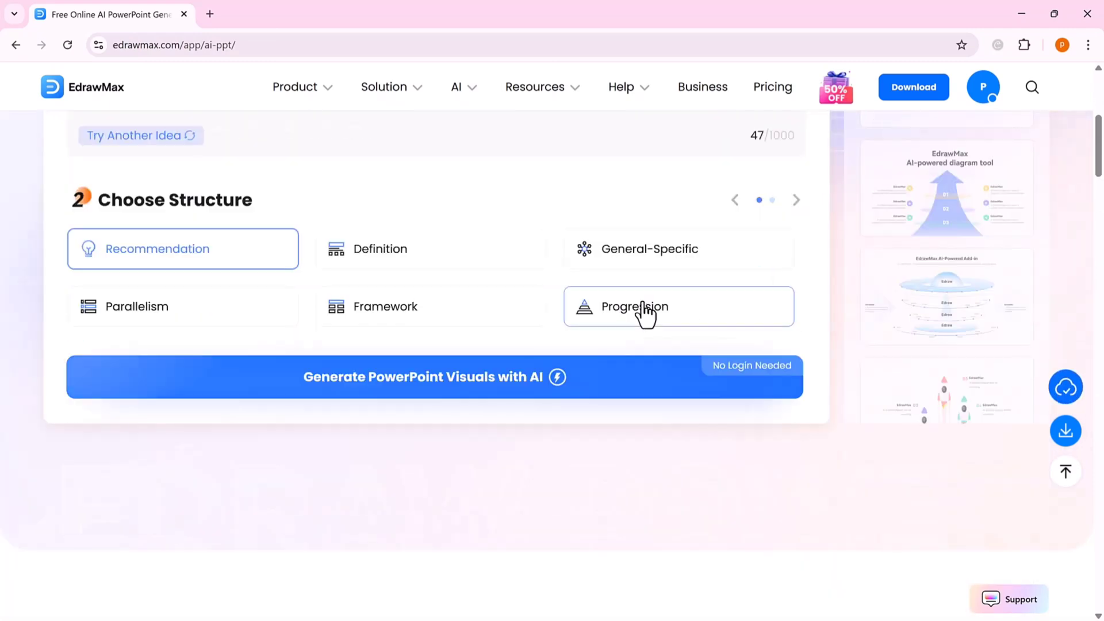
scroll(643, 301, "down", 6)
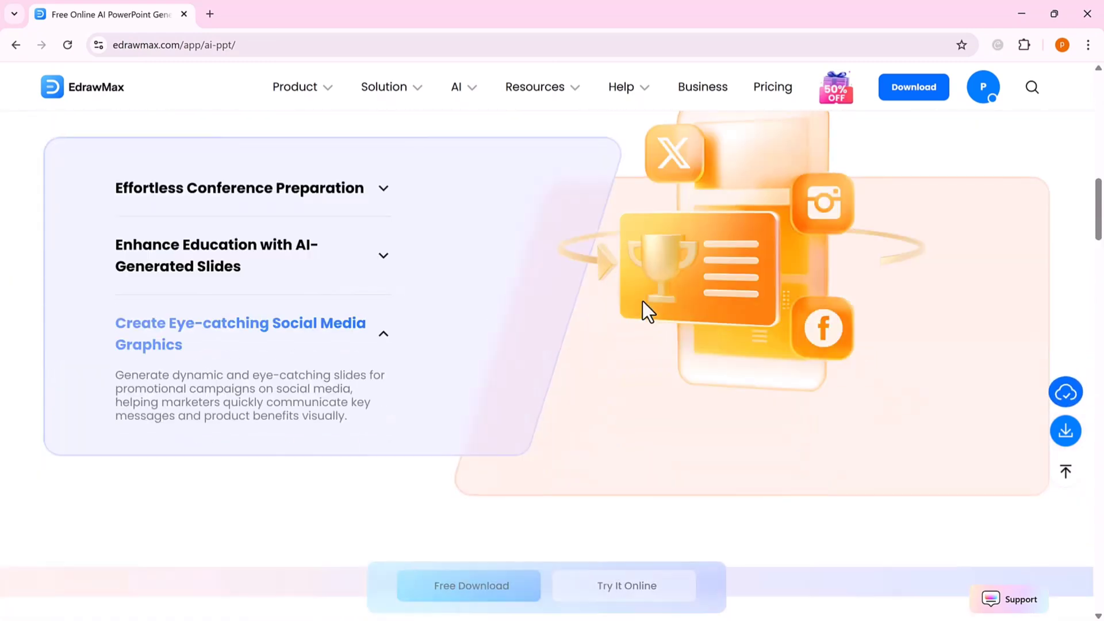
scroll(643, 302, "down", 2)
scroll(643, 301, "down", 8)
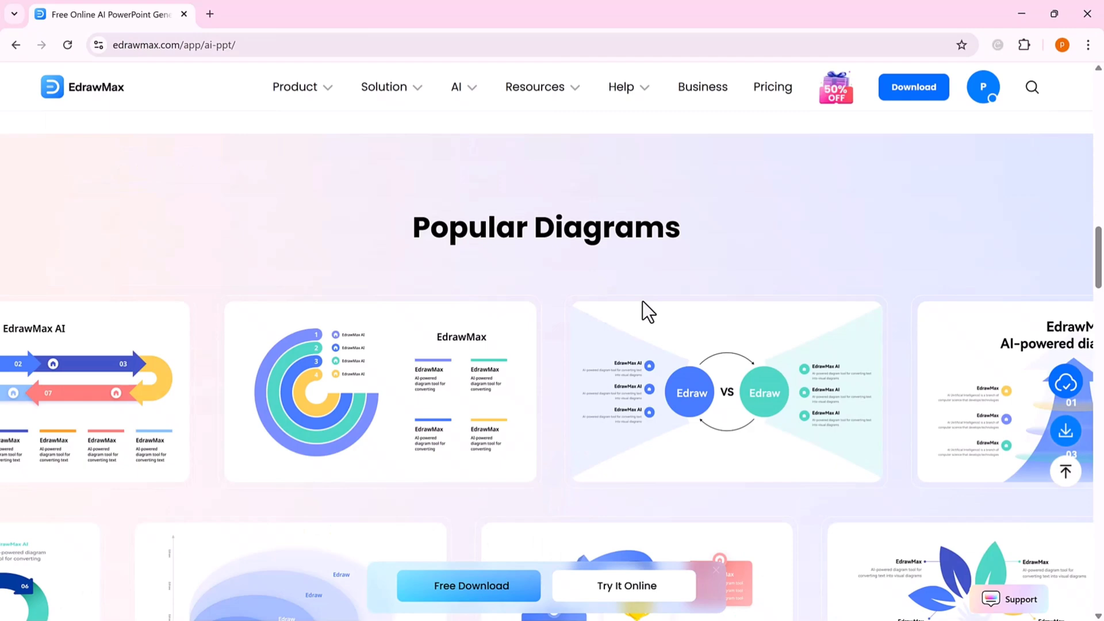
scroll(643, 301, "down", 10)
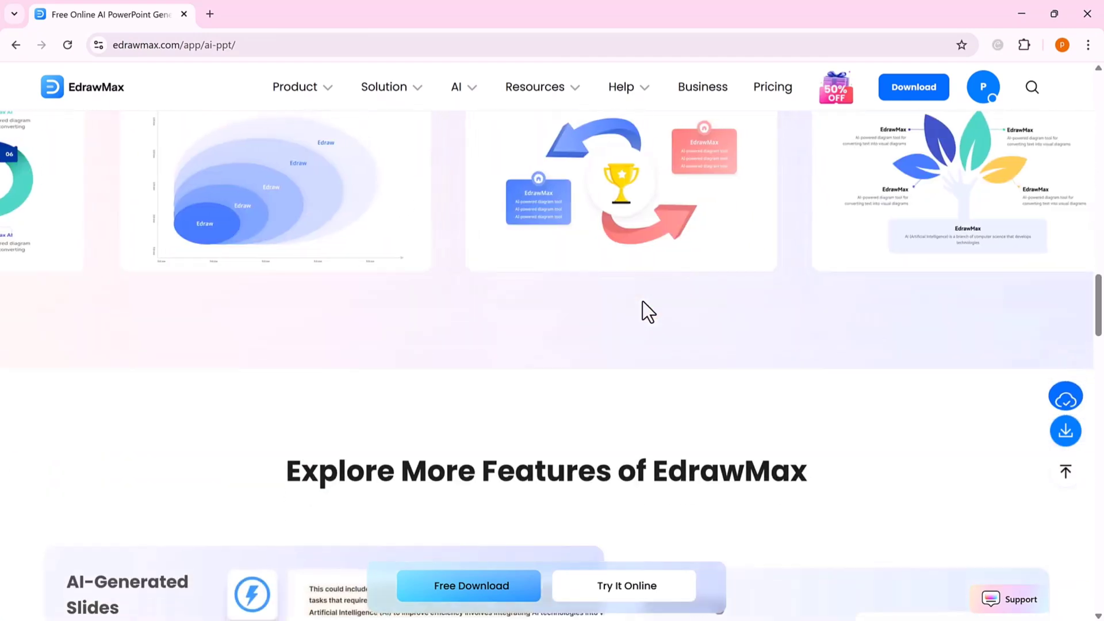
scroll(643, 302, "down", 10)
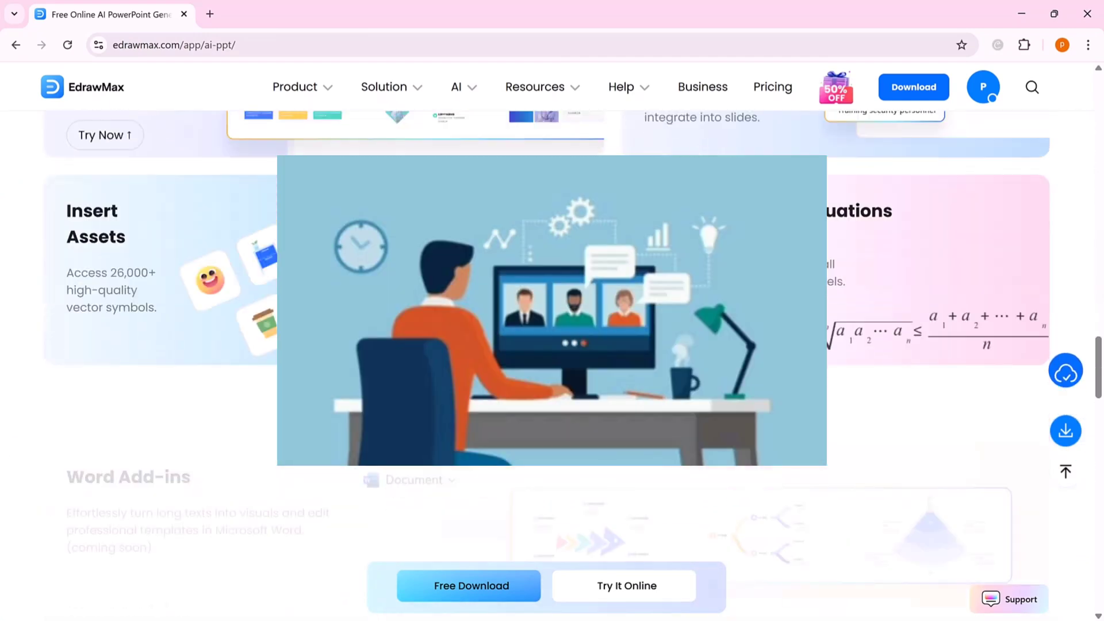
scroll(642, 301, "down", 10)
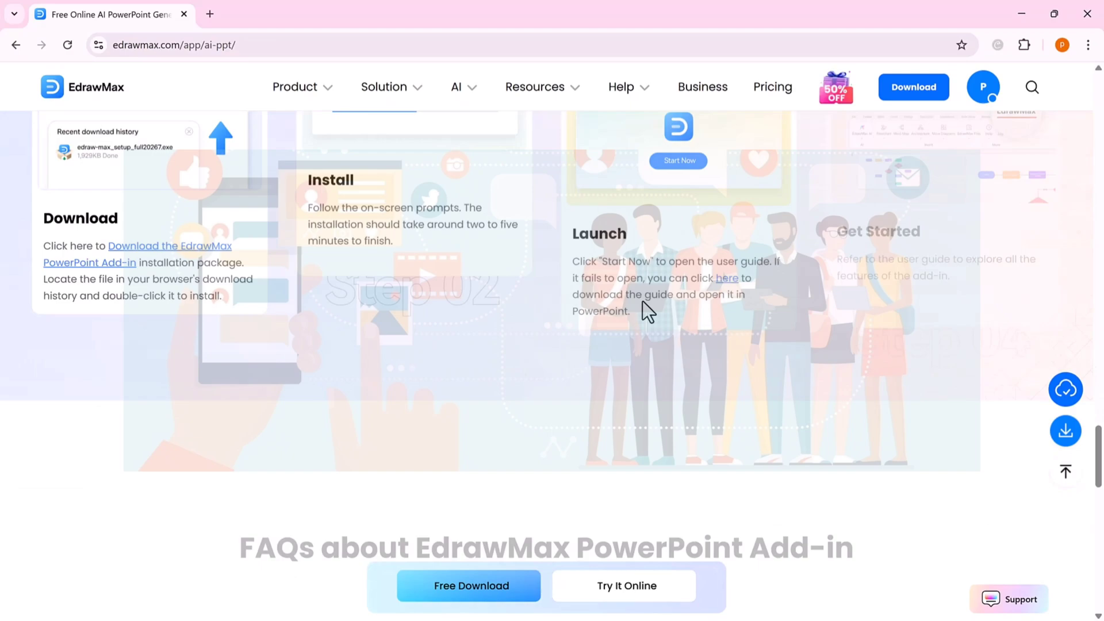
scroll(643, 302, "up", 20)
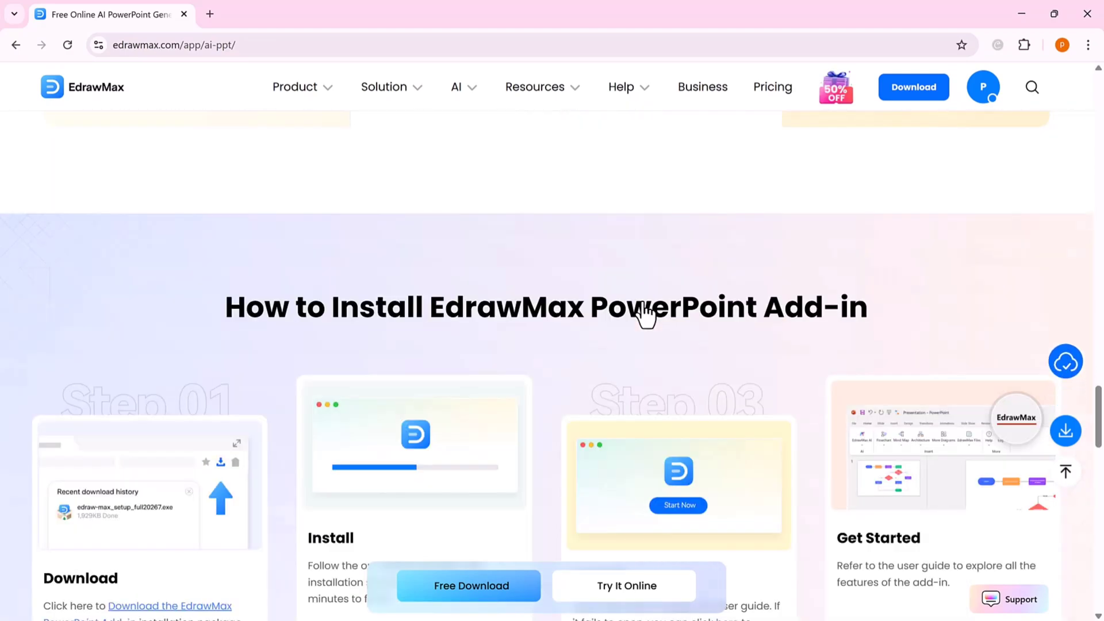
scroll(642, 301, "up", 15)
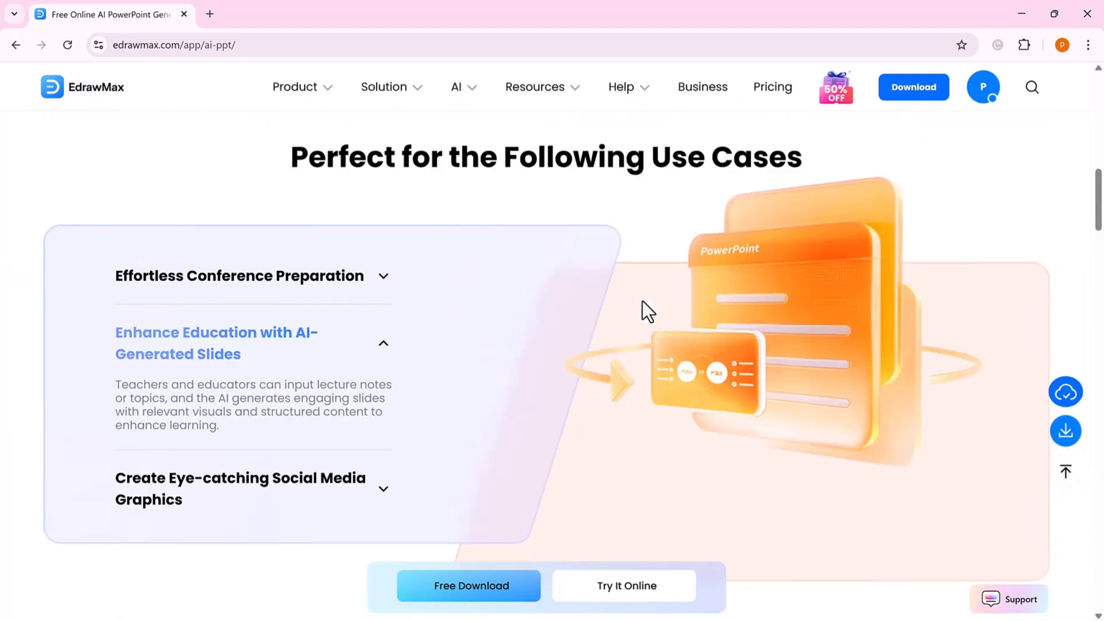
scroll(646, 311, "up", 3)
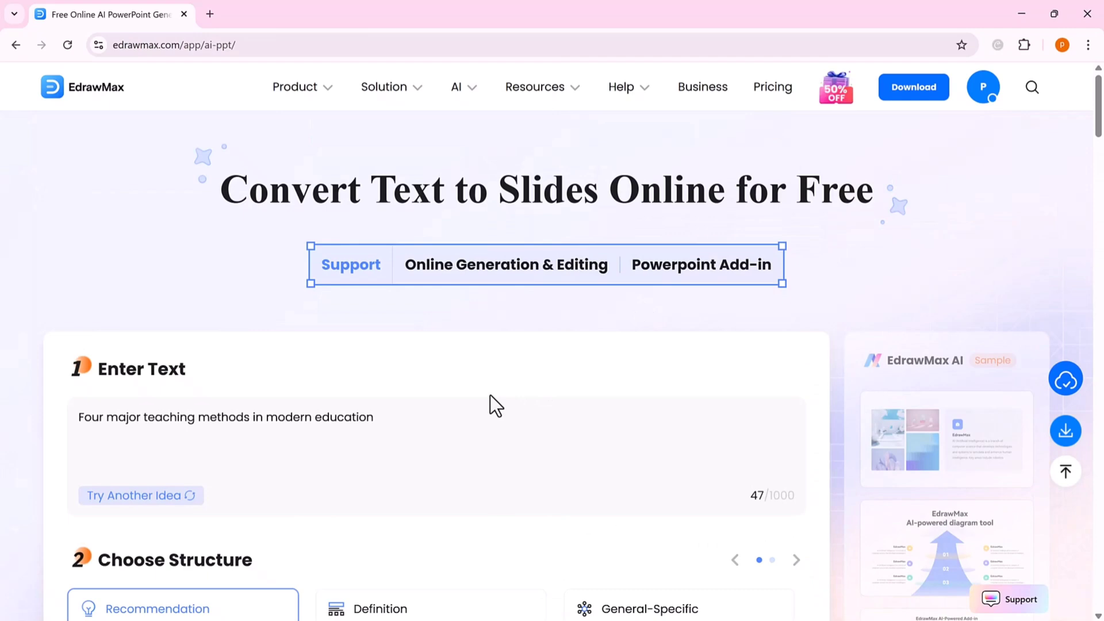
Review the generator page once more, from the structure options and popular diagrams to the PowerPoint add-in FAQs
scroll(642, 301, "down", 3)
scroll(643, 301, "down", 1)
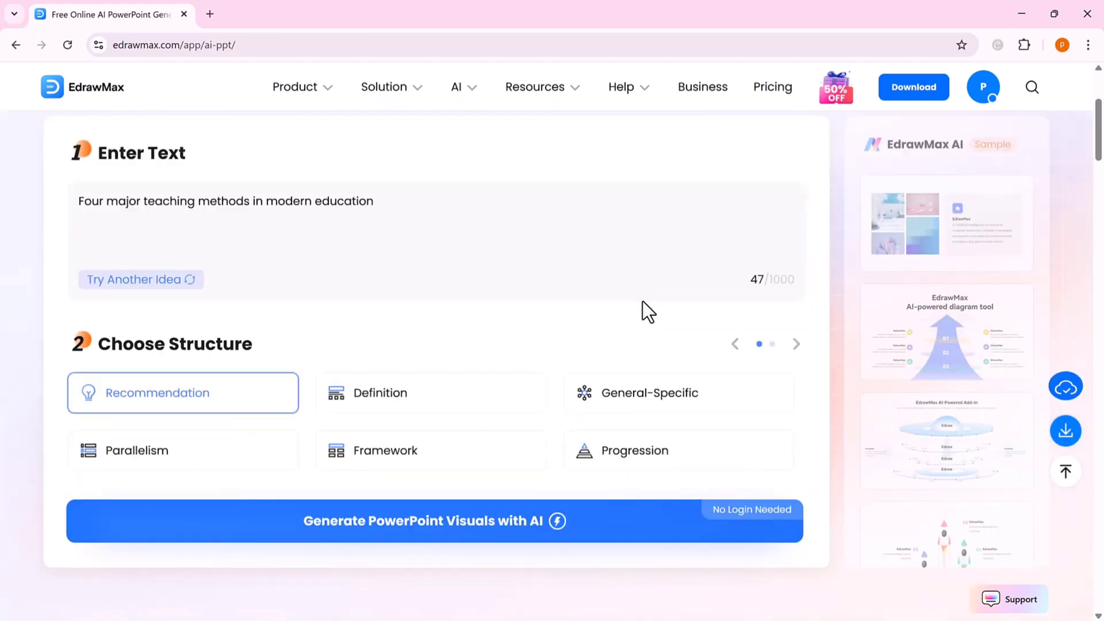
scroll(643, 308, "down", 3)
scroll(644, 313, "down", 3)
scroll(644, 311, "down", 8)
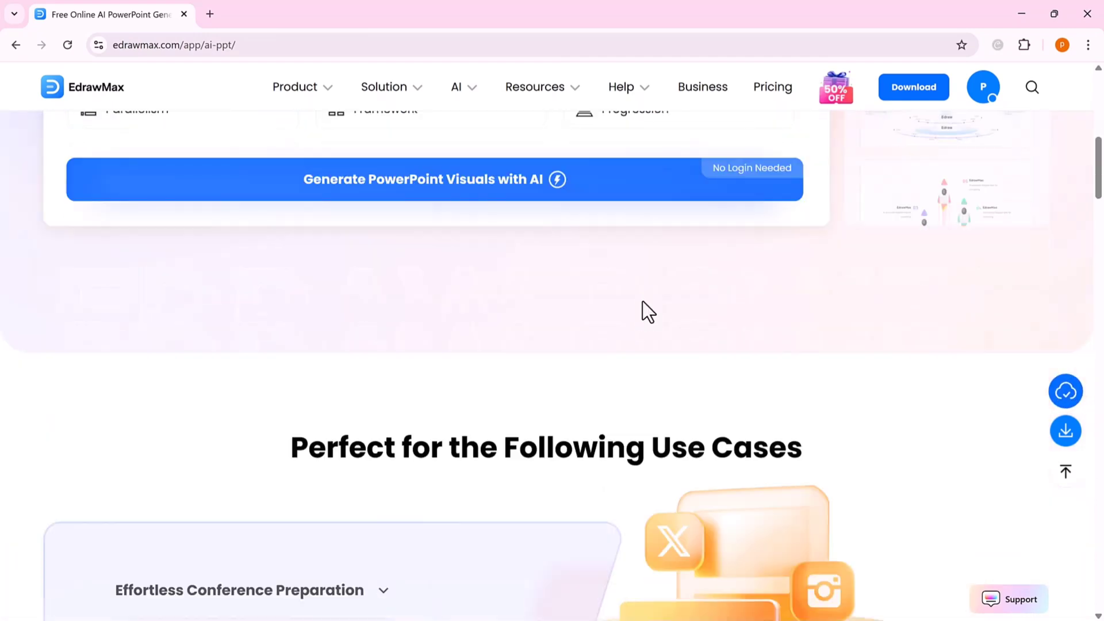
scroll(642, 301, "down", 3)
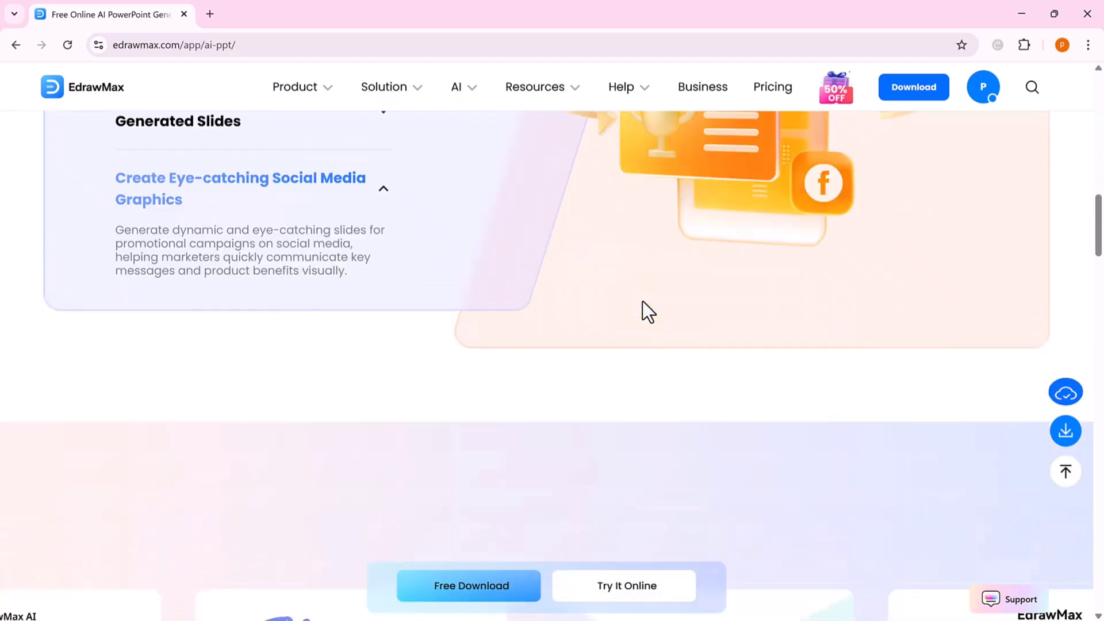
scroll(643, 301, "down", 5)
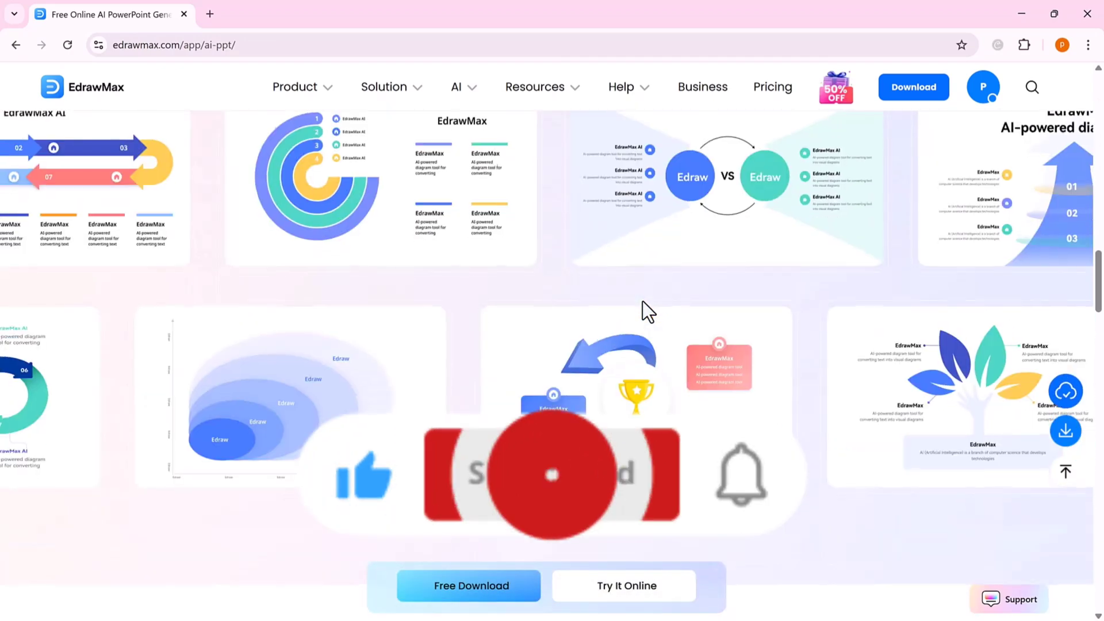
scroll(643, 301, "down", 5)
scroll(643, 301, "down", 10)
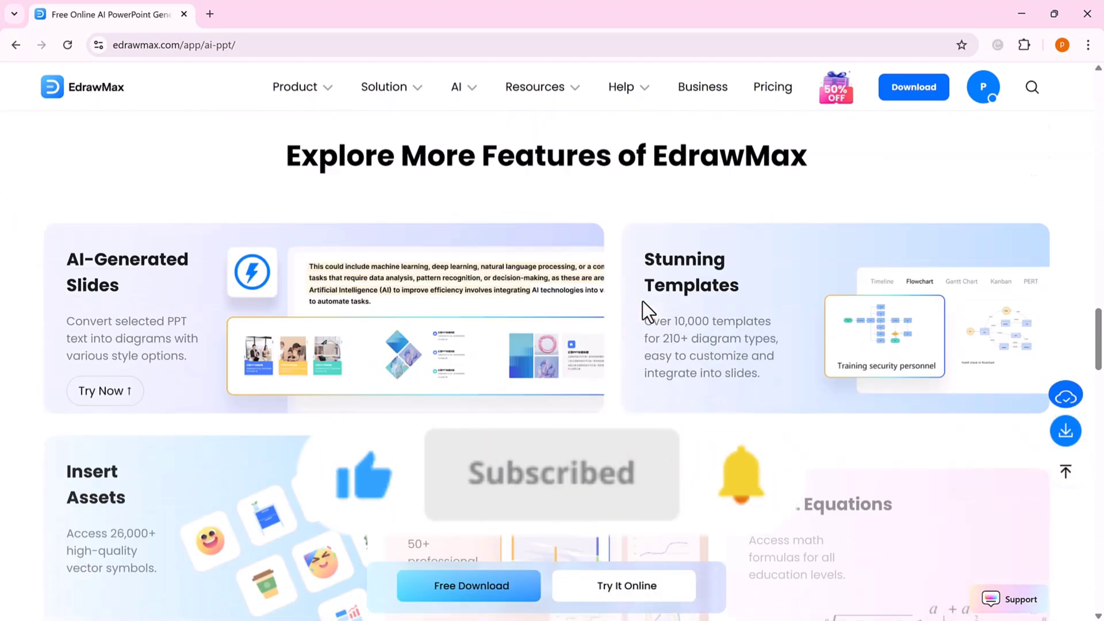
scroll(643, 301, "down", 10)
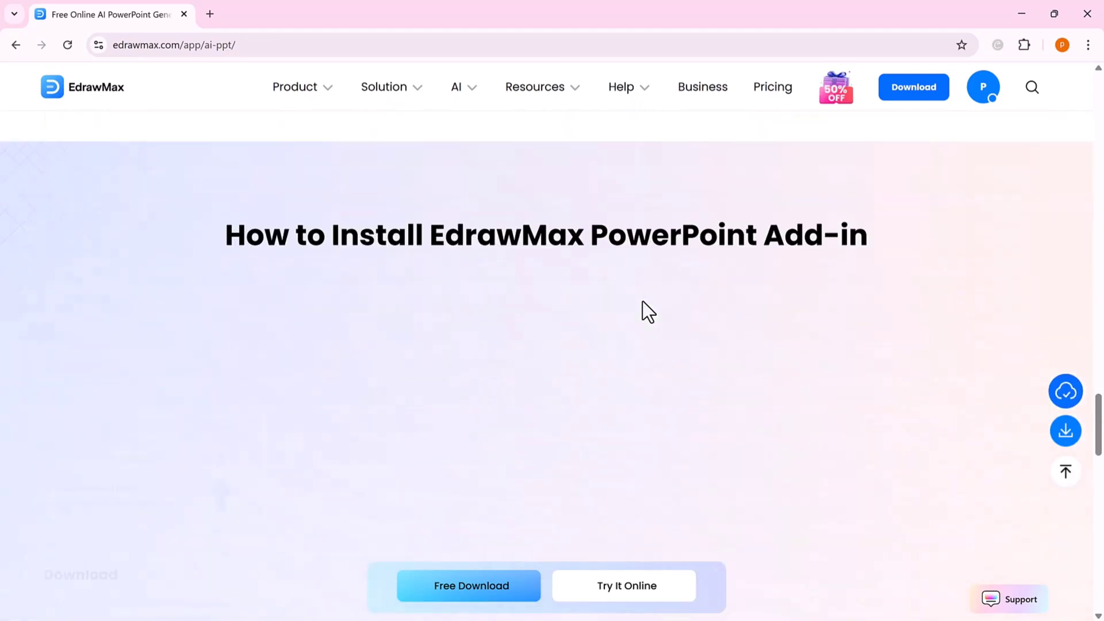
scroll(642, 301, "down", 5)
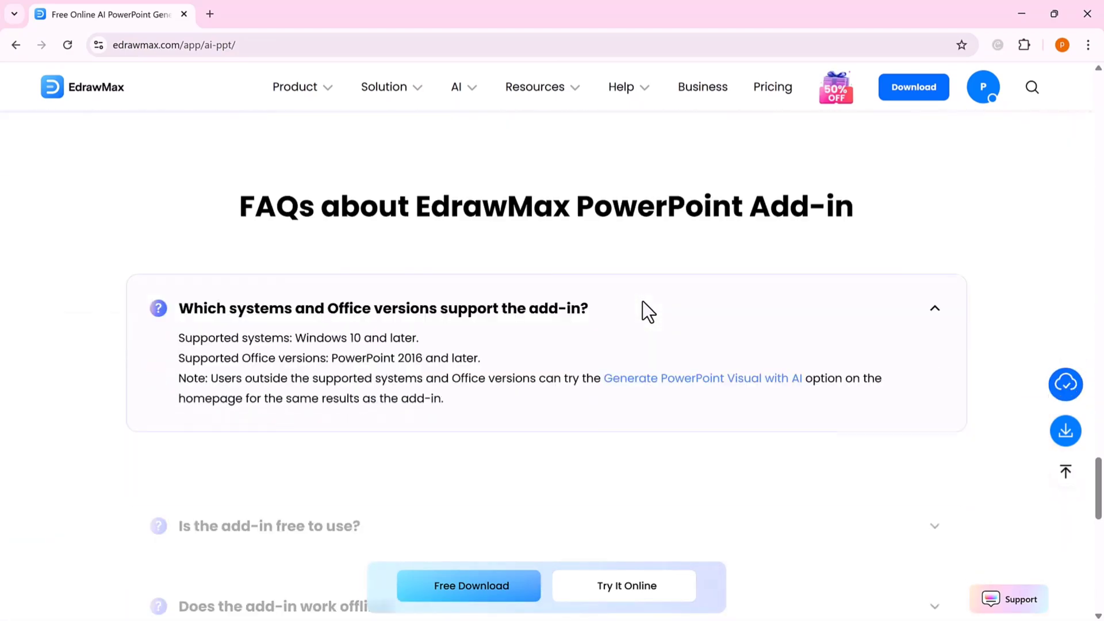
Return to the online generator's text entry and load the suggested idea "Basic definition of blockchain technology"
scroll(643, 301, "up", 10)
scroll(643, 301, "up", 15)
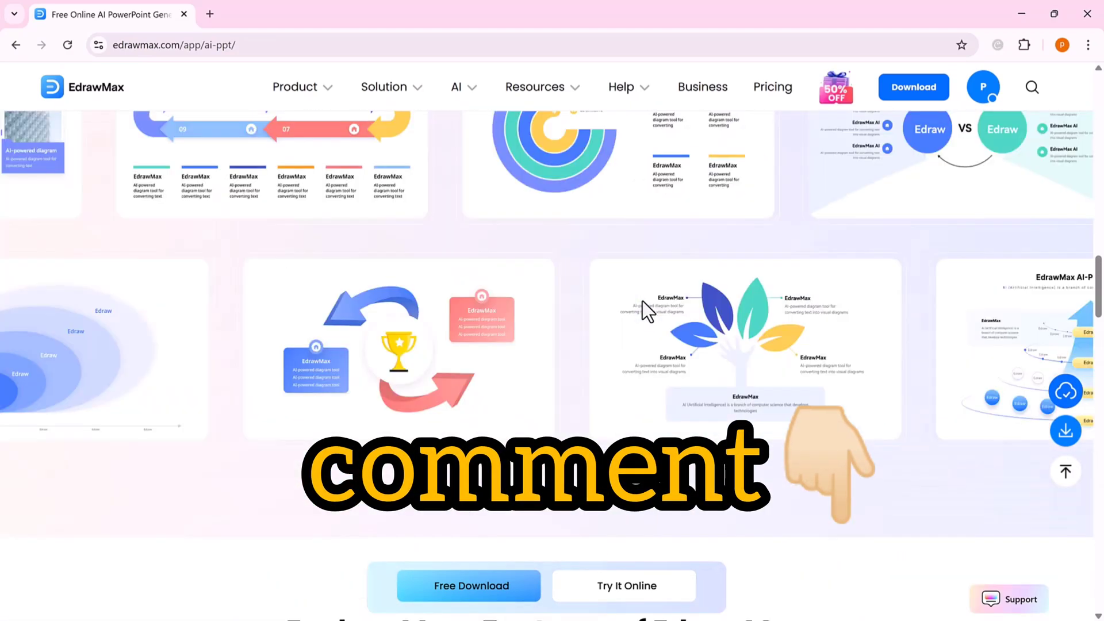
scroll(642, 302, "up", 15)
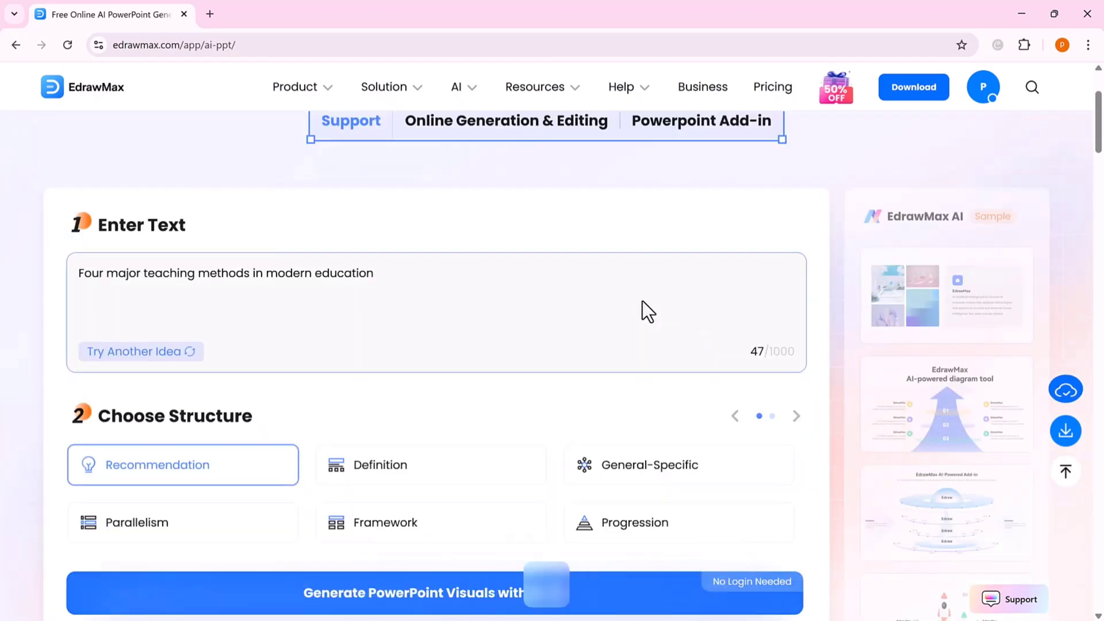
scroll(640, 314, "up", 3)
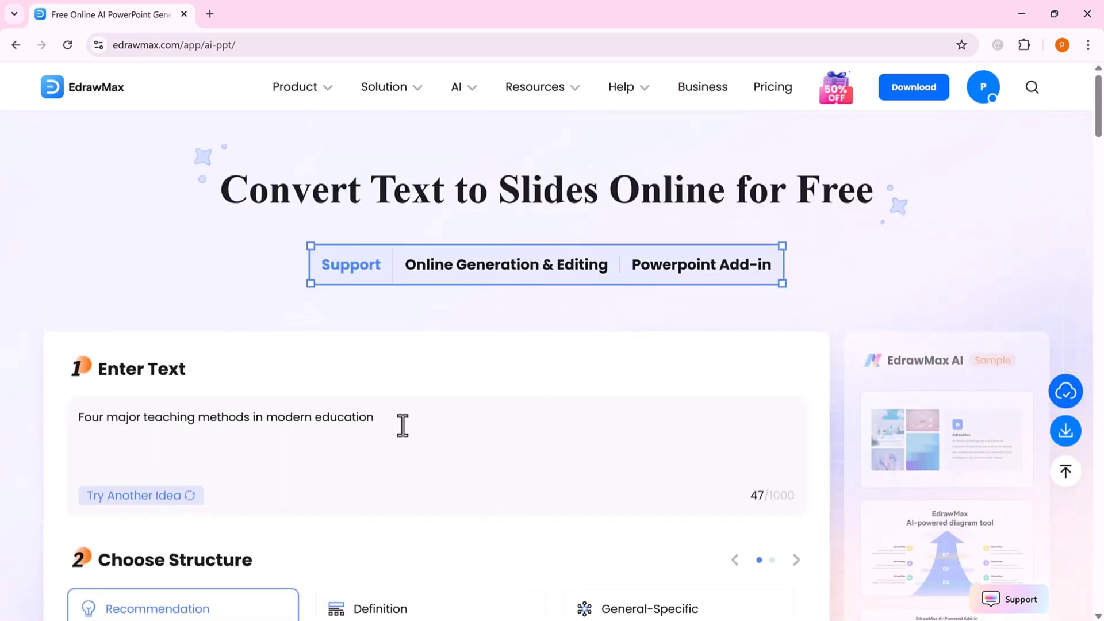
scroll(568, 457, "down", 3)
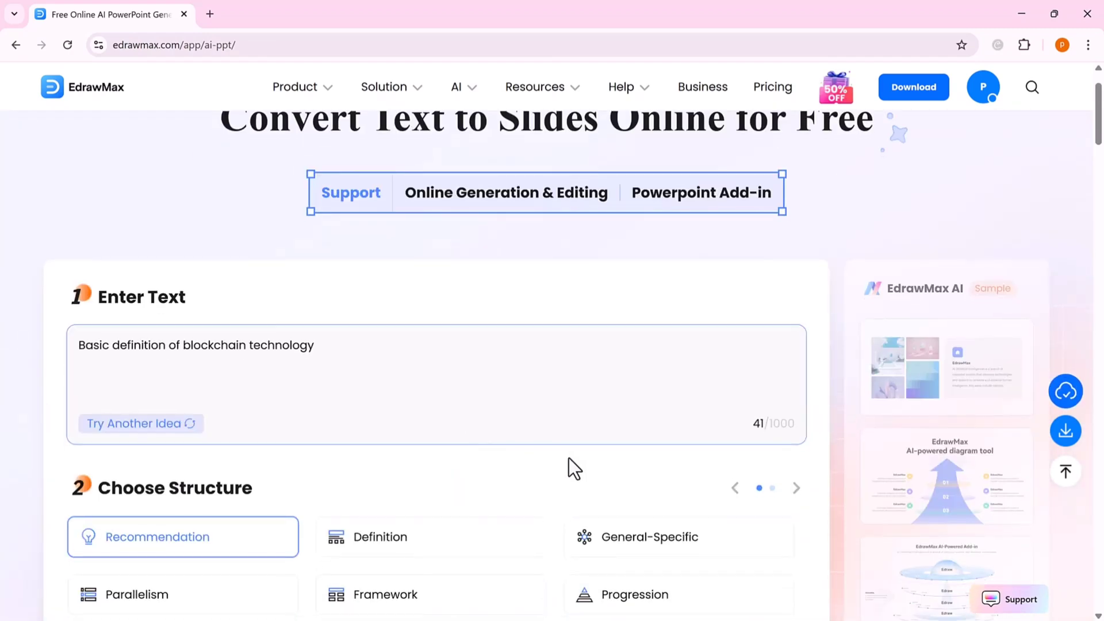